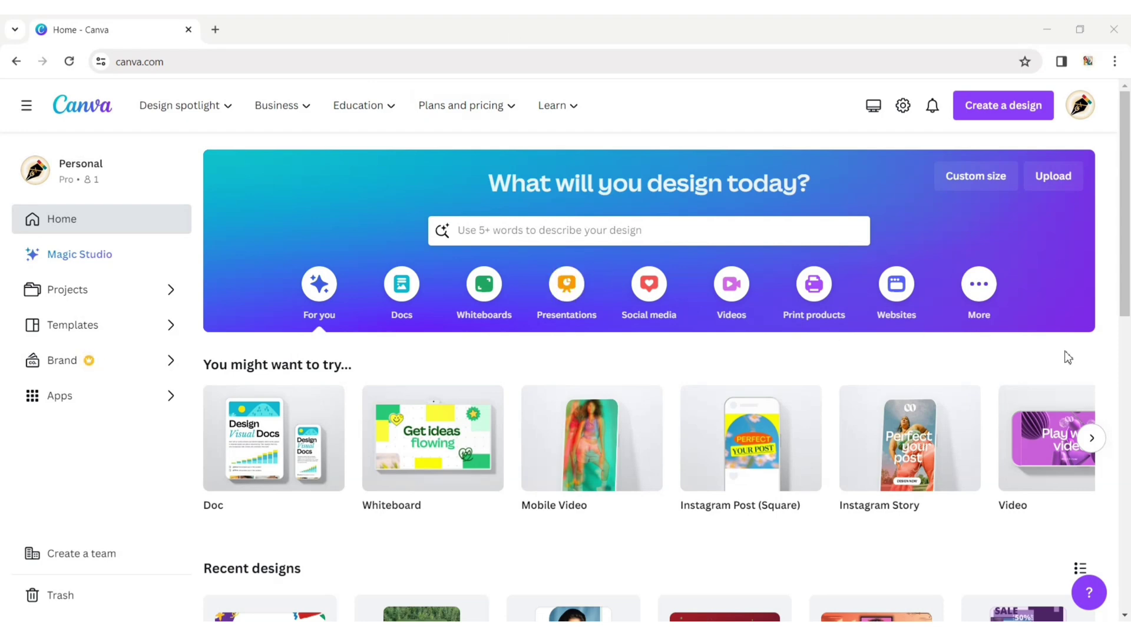
# Start a new design from Canva's Create a design menu
pyautogui.click(1005, 119)
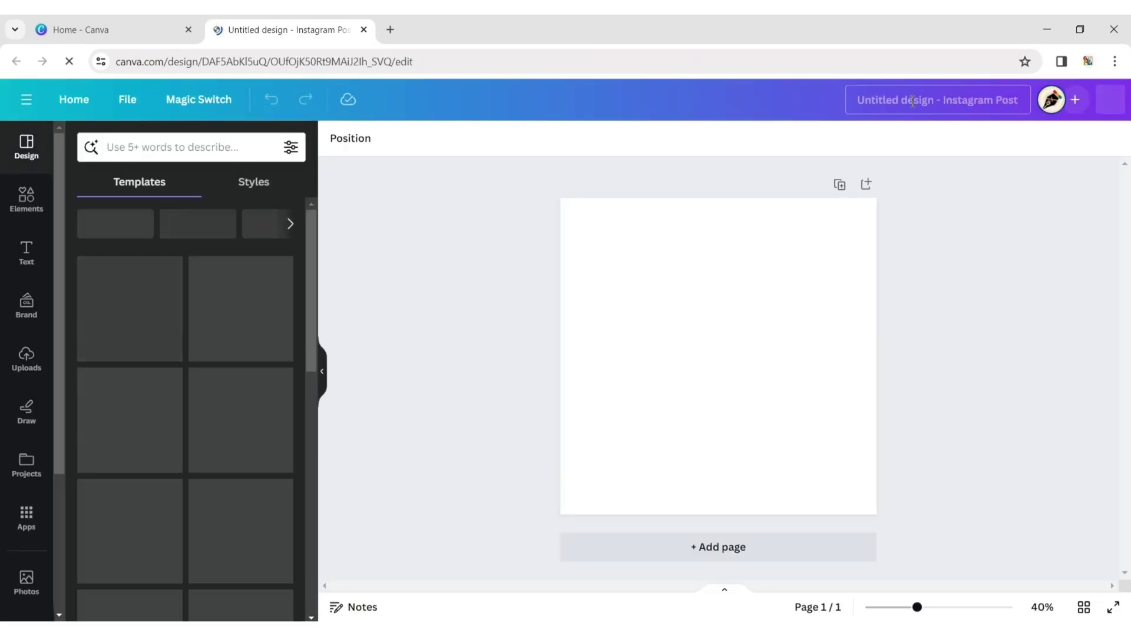
# Title the design 'Bulk Create' and search the templates for 'Quo'
pyautogui.write('B')
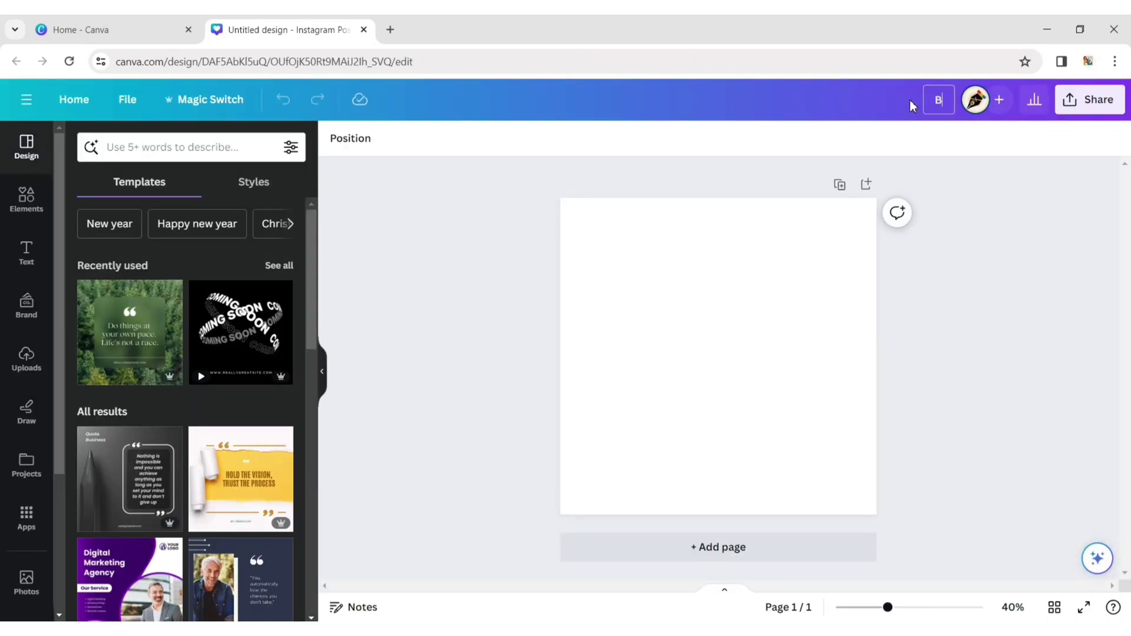
pyautogui.write('ulk Create')
pyautogui.click(129, 150)
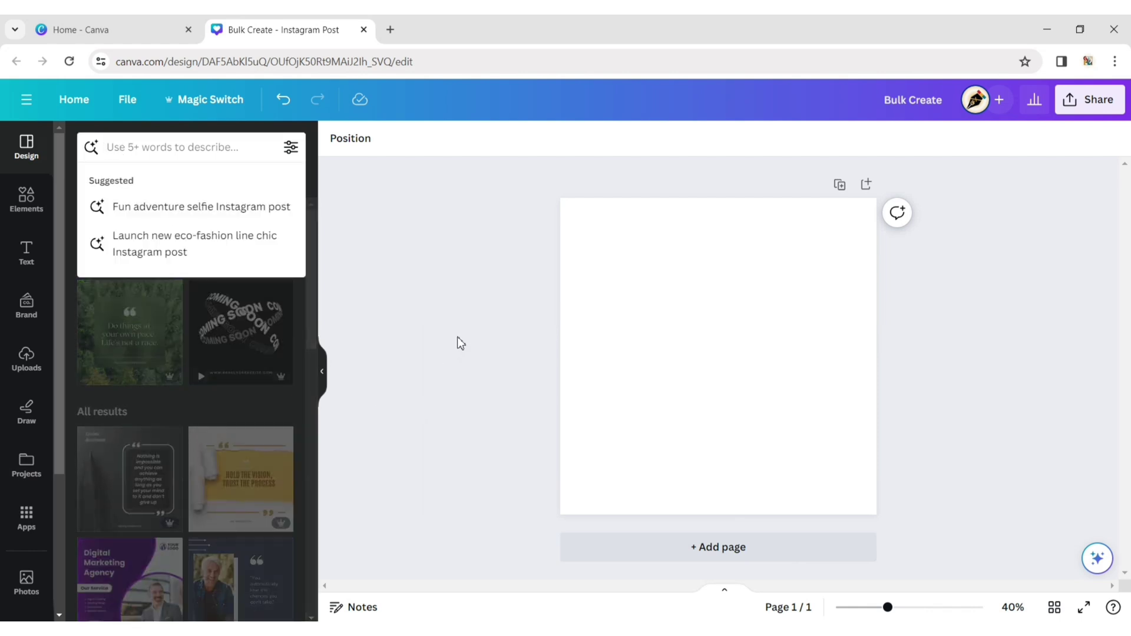
pyautogui.write('Quote')
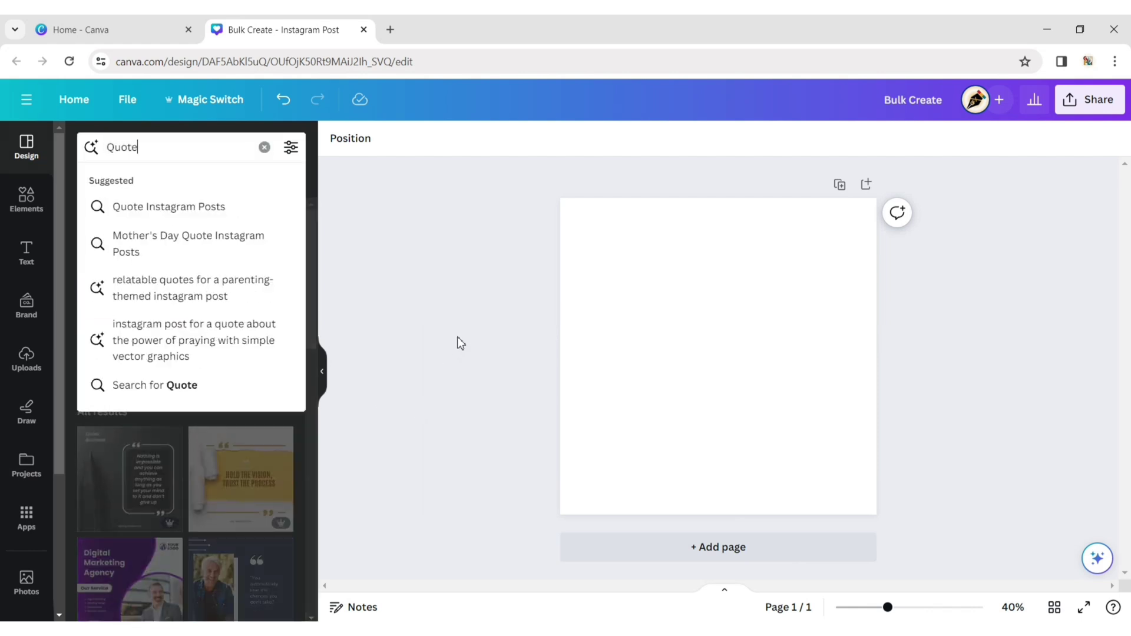
pyautogui.press('Return')
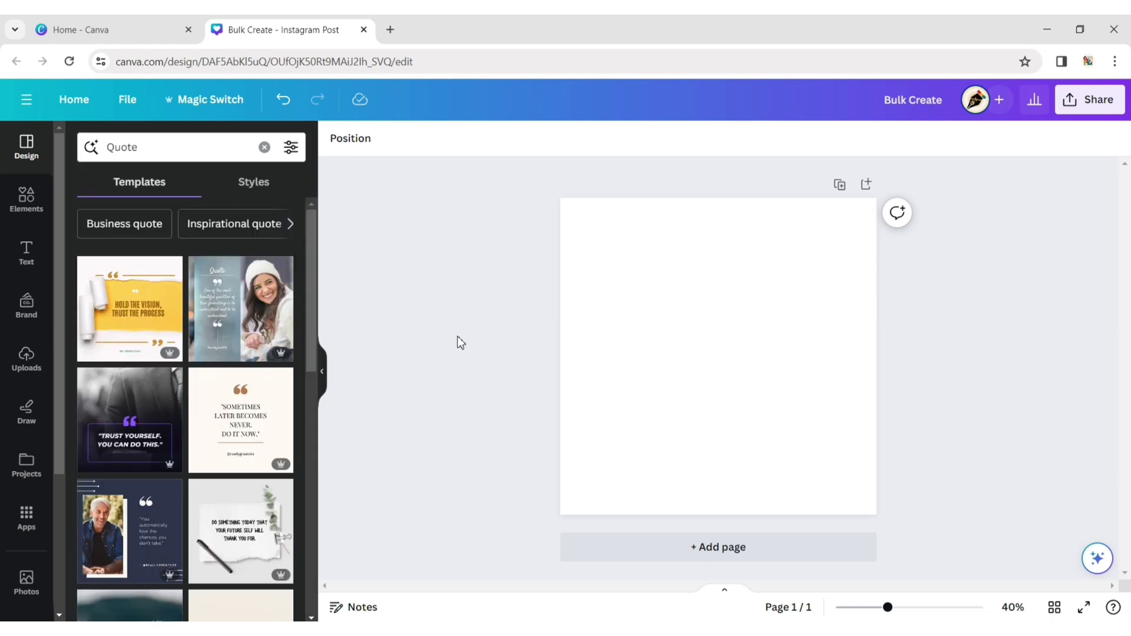
# Apply the pink self-care quote template from the results and hide the side panel
pyautogui.scroll(-5, 236, 383)
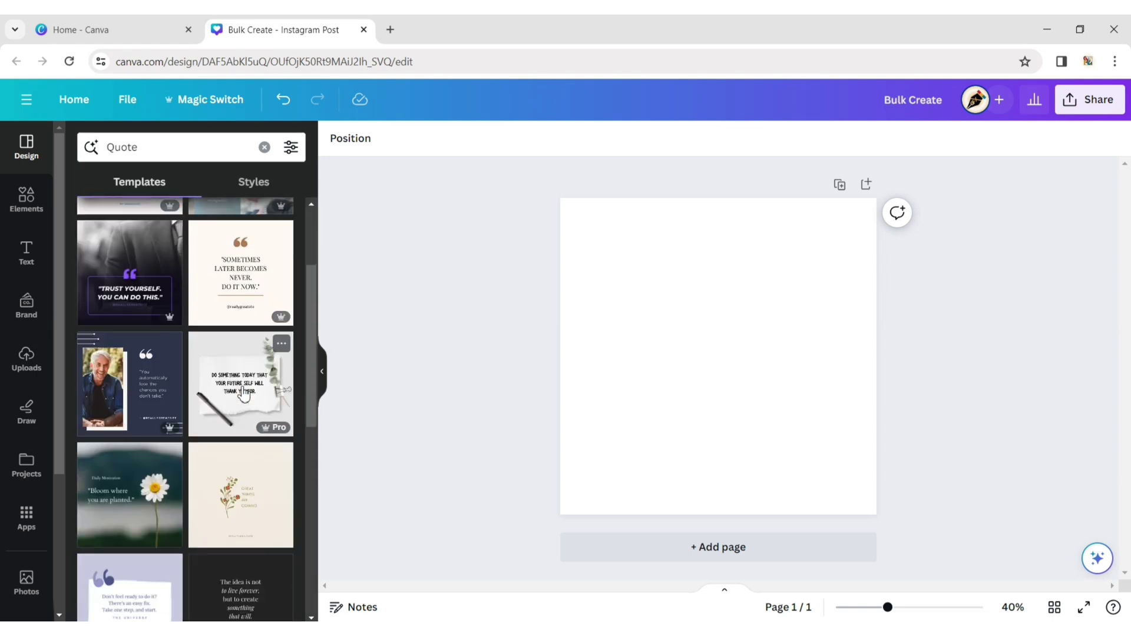
pyautogui.scroll(-1, 213, 360)
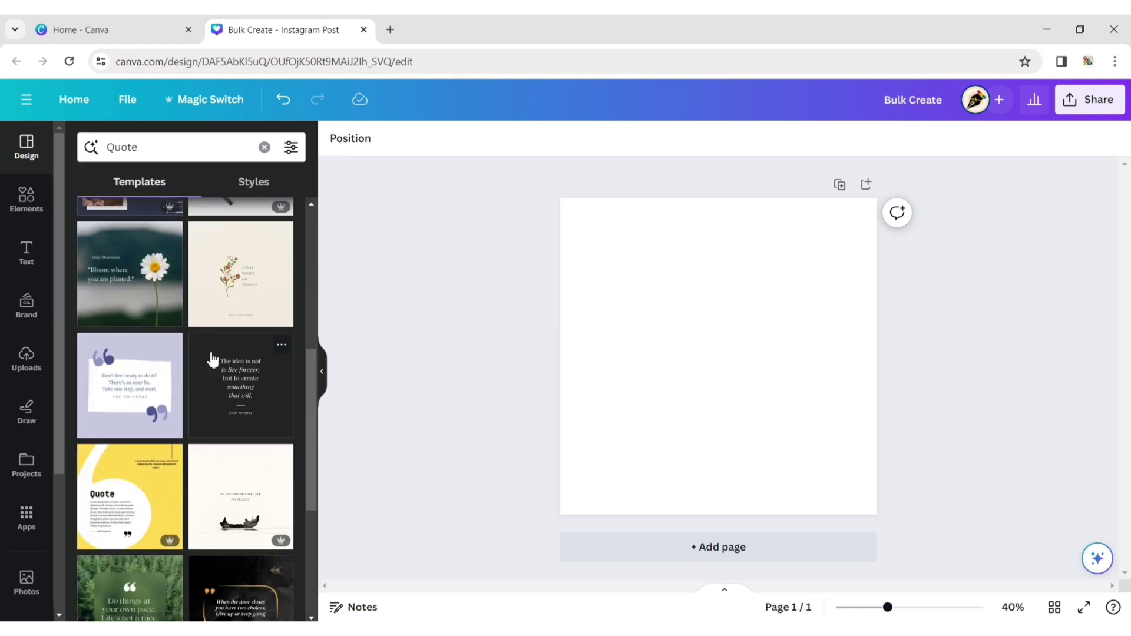
pyautogui.scroll(-10, 213, 360)
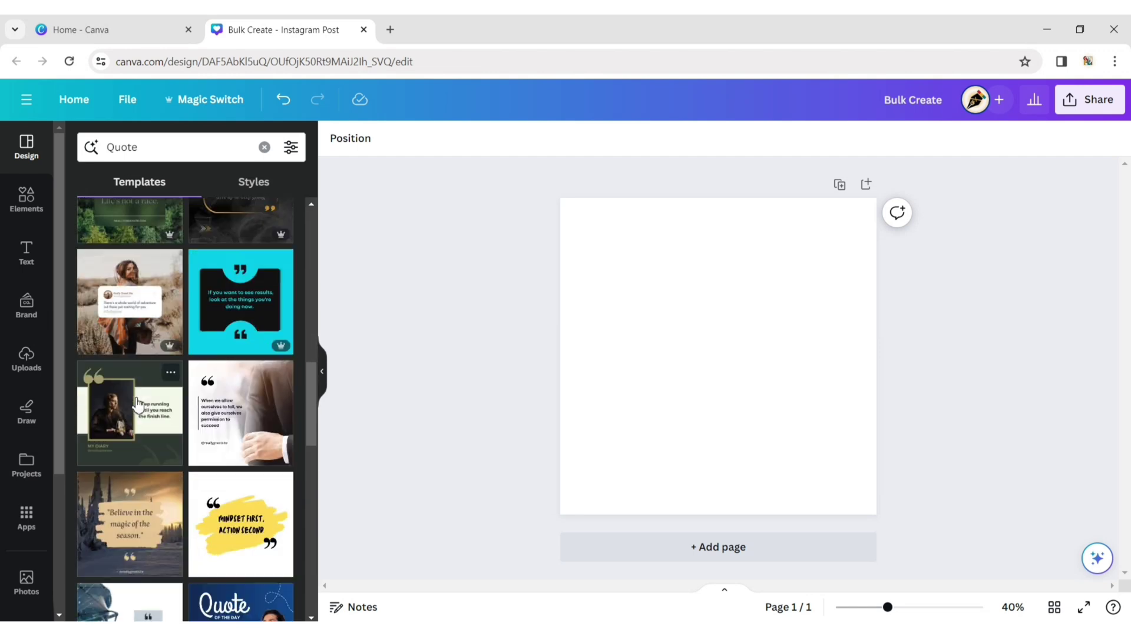
pyautogui.scroll(-1, 135, 397)
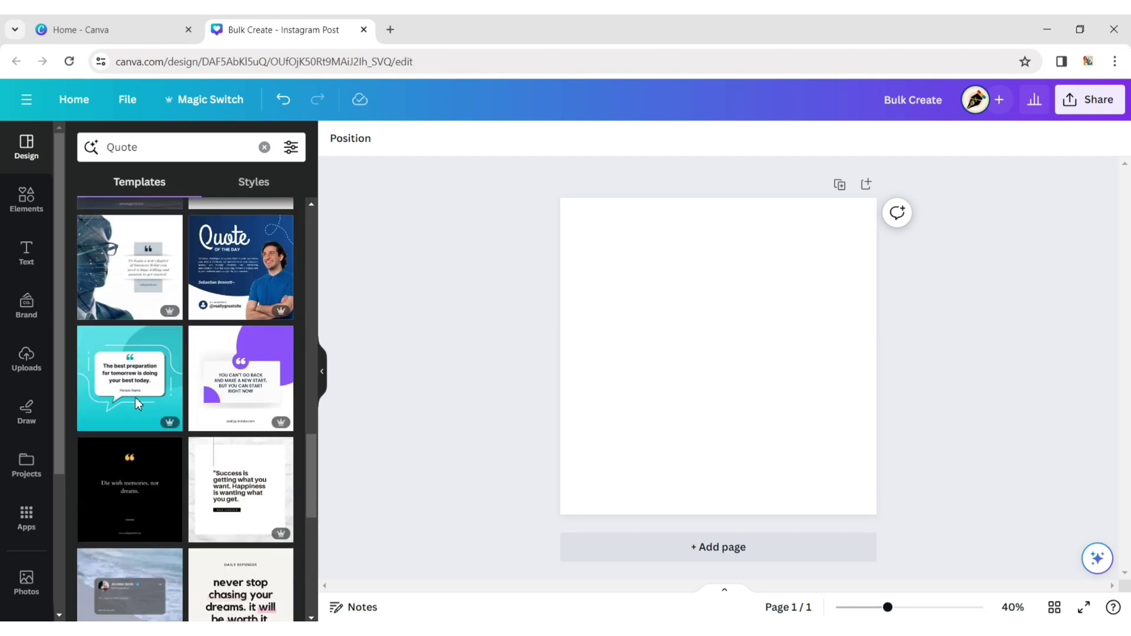
pyautogui.scroll(-3, 224, 415)
pyautogui.scroll(-4, 221, 415)
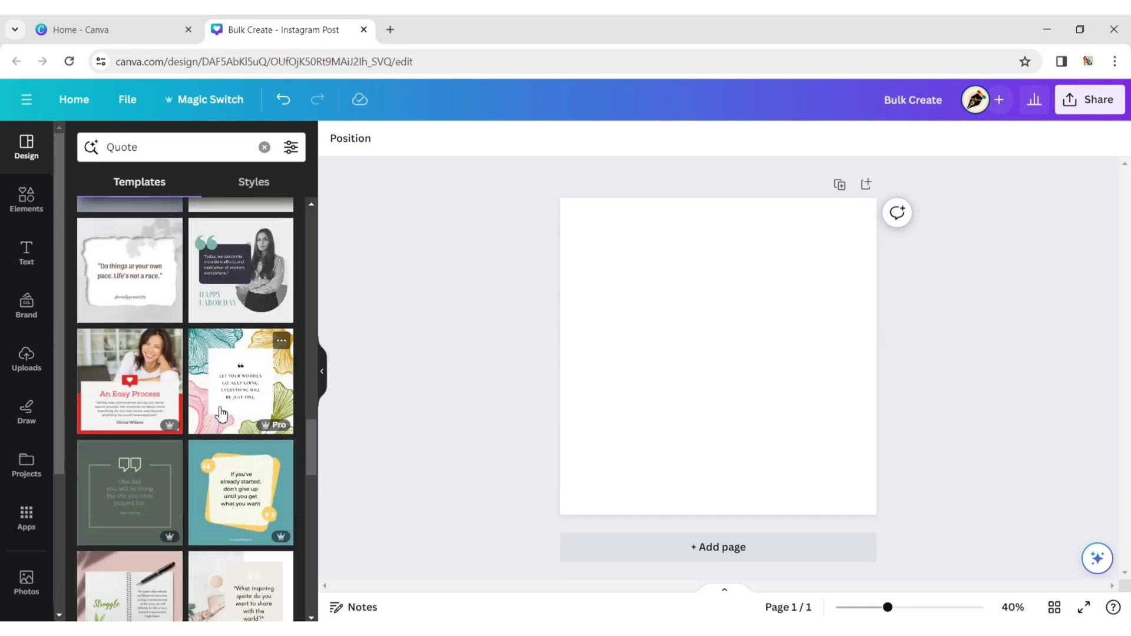
pyautogui.scroll(-5, 221, 415)
pyautogui.scroll(-6, 220, 415)
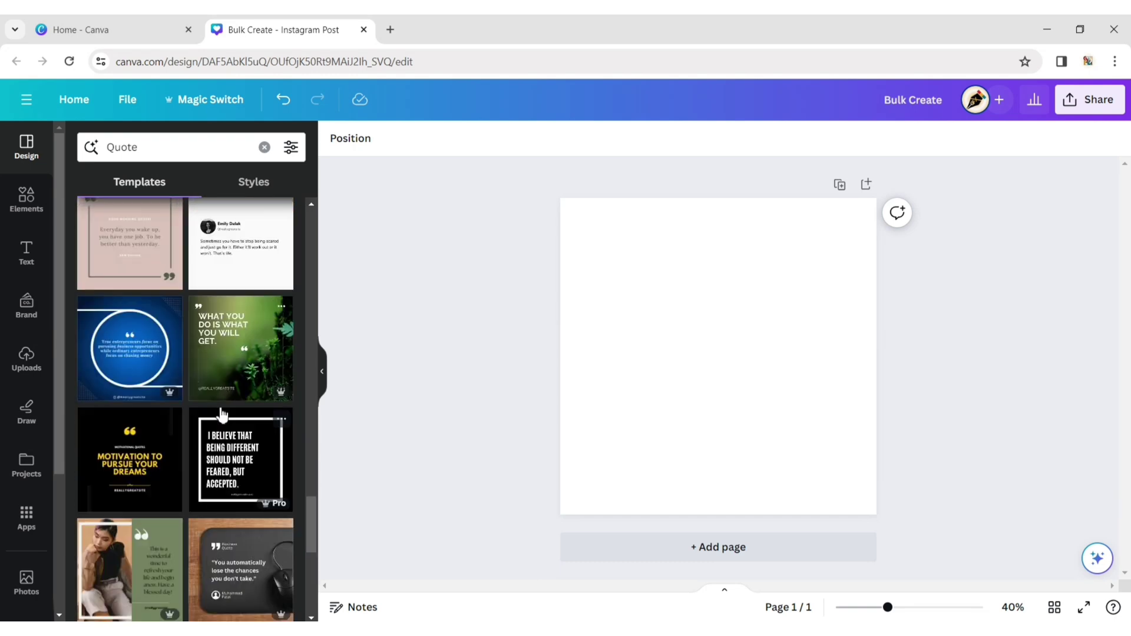
pyautogui.scroll(-3, 221, 412)
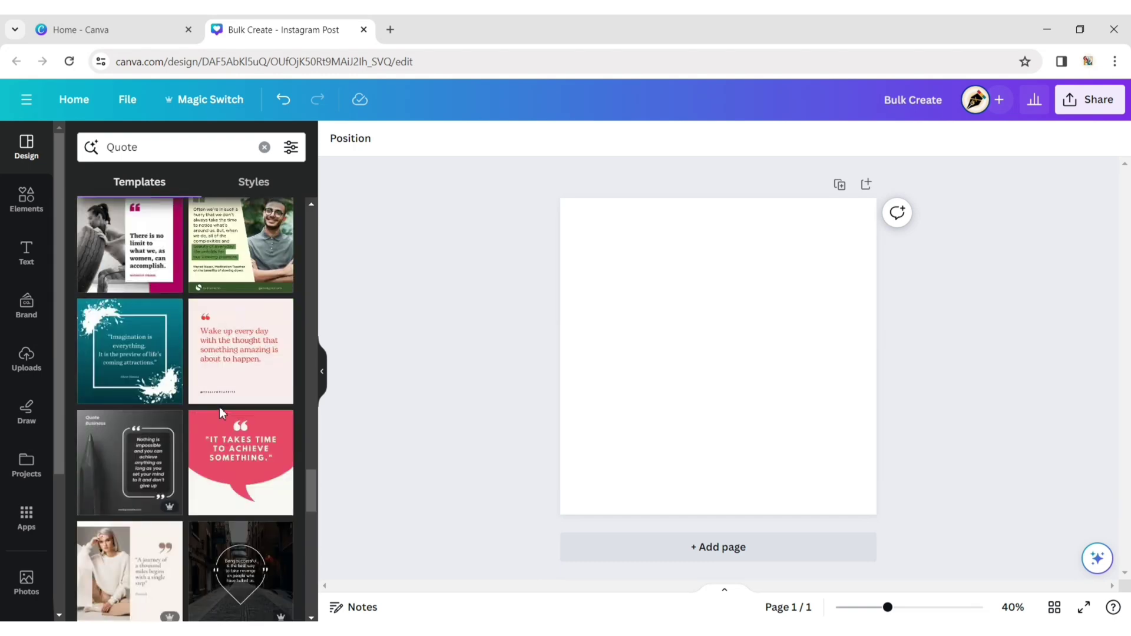
pyautogui.scroll(-4, 221, 412)
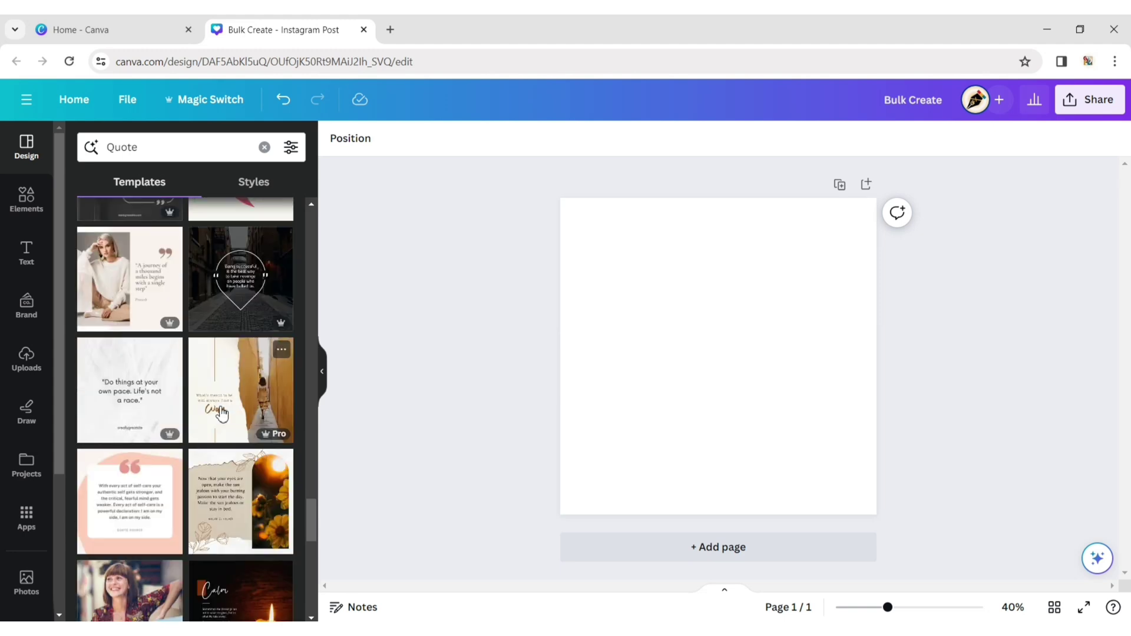
pyautogui.scroll(-1, 222, 414)
pyautogui.scroll(-1, 221, 414)
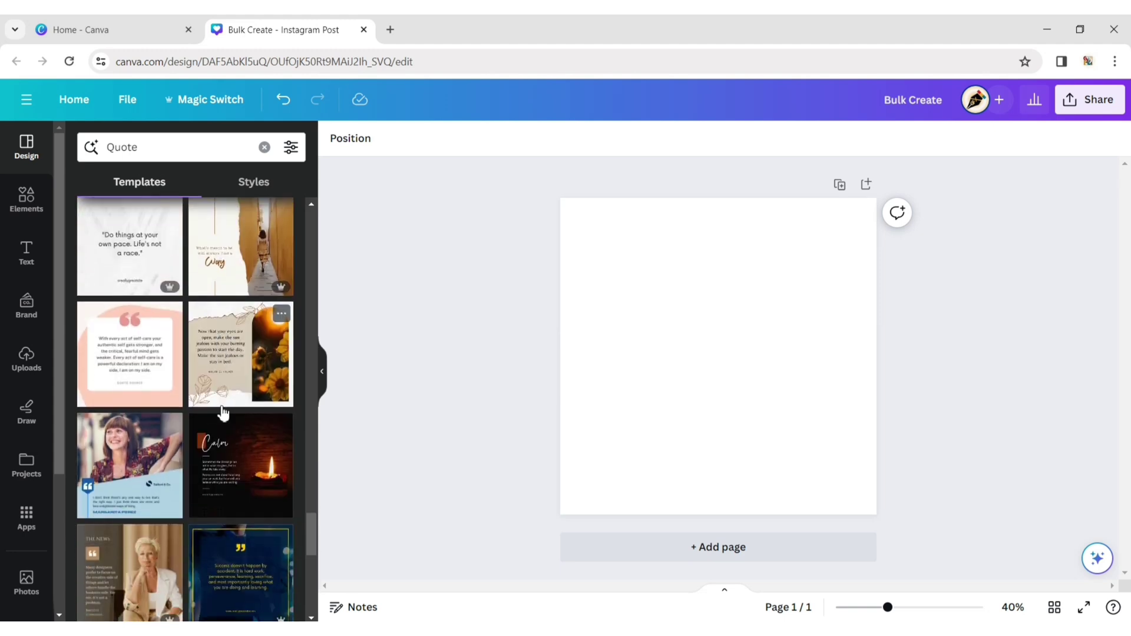
pyautogui.click(149, 357)
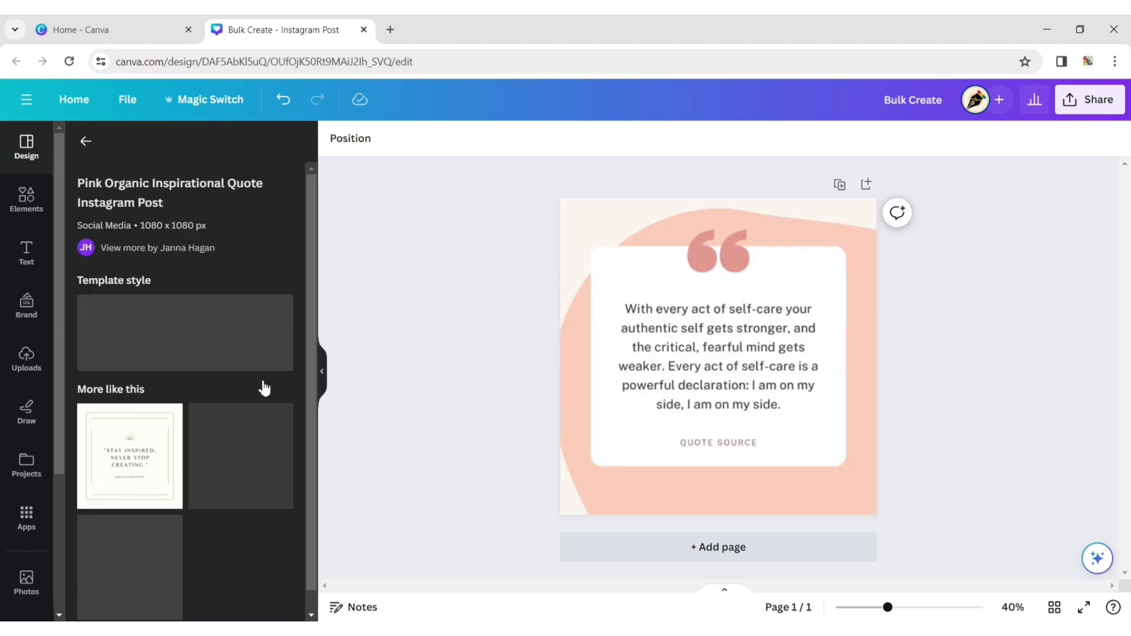
pyautogui.click(321, 372)
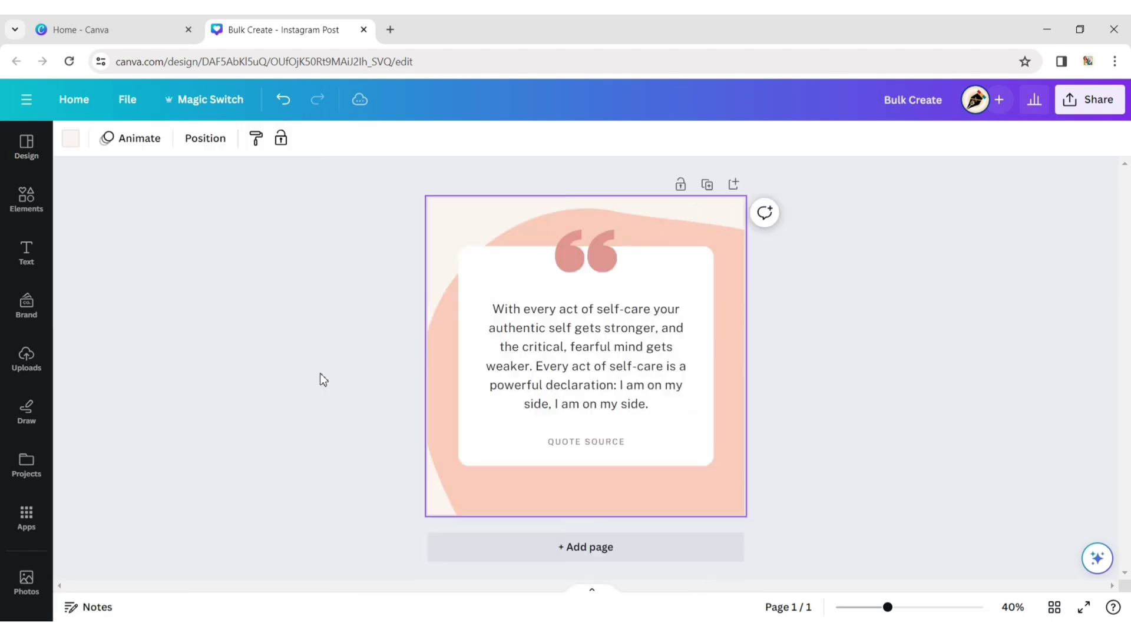
pyautogui.click(861, 364)
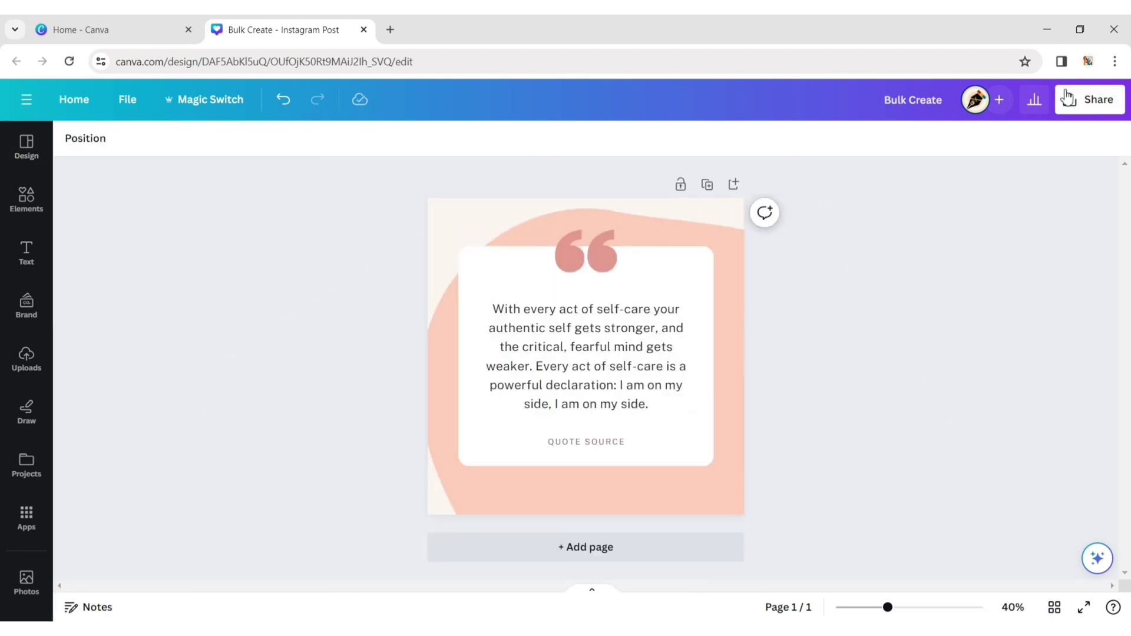
# Open ChatGPT in a new tab through a Google search for 'chat GPT'
pyautogui.click(390, 30)
pyautogui.click(411, 311)
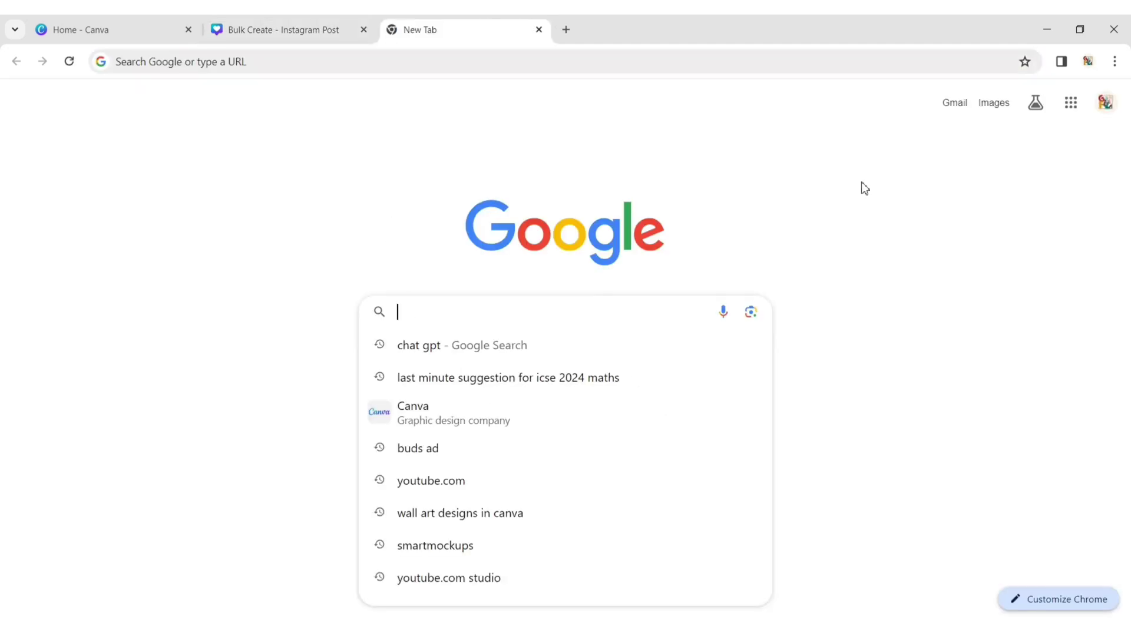
pyautogui.write('chat GPT')
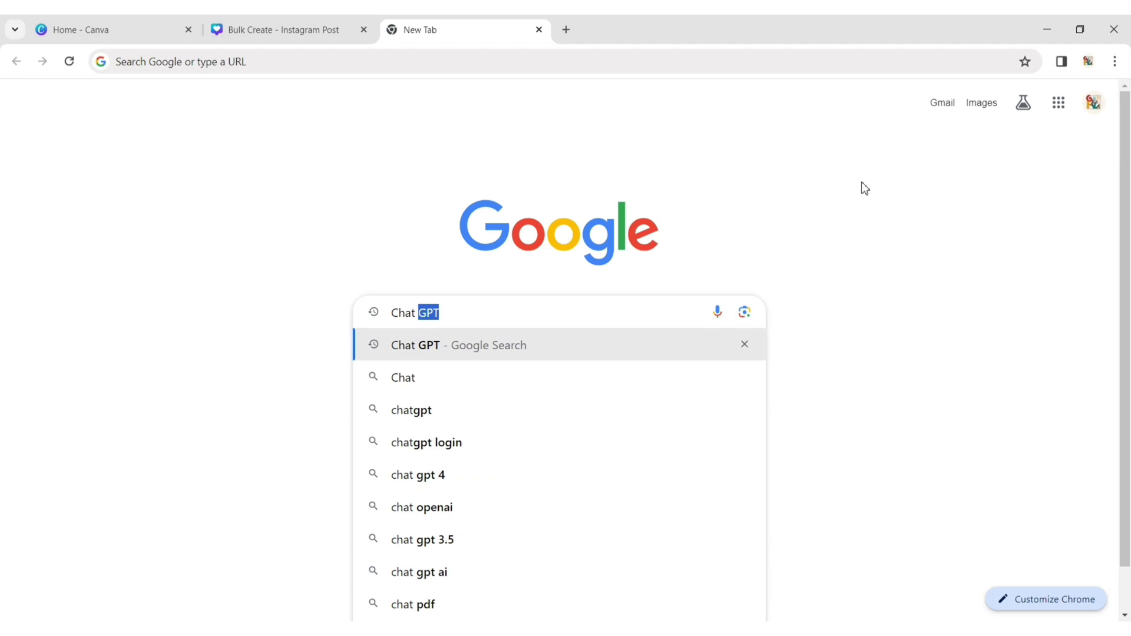
pyautogui.press('Return')
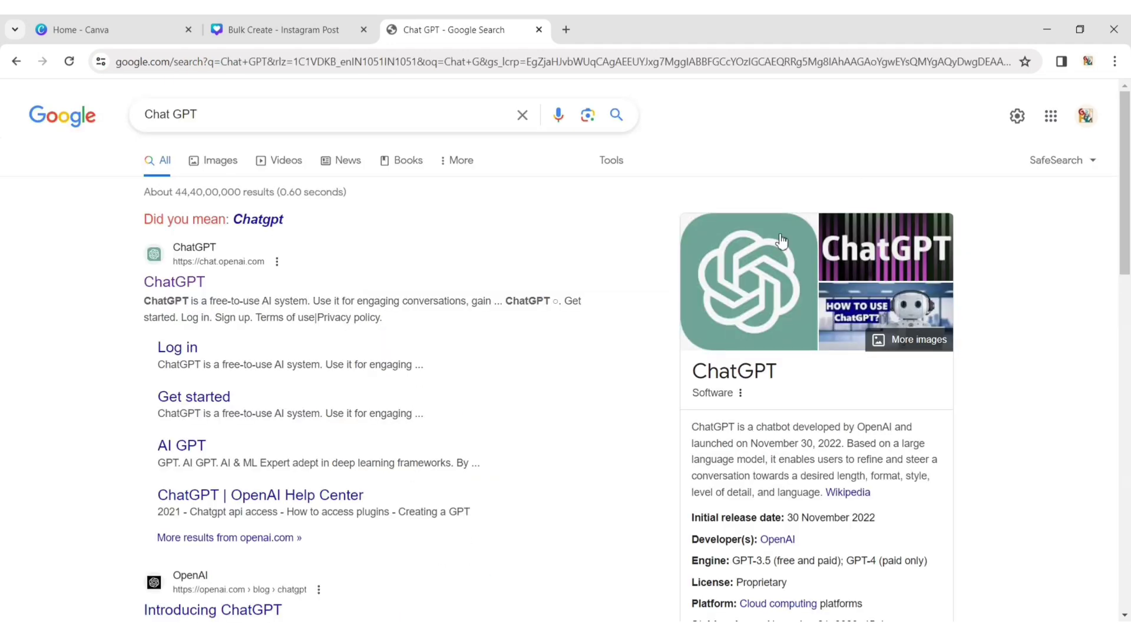
pyautogui.click(178, 286)
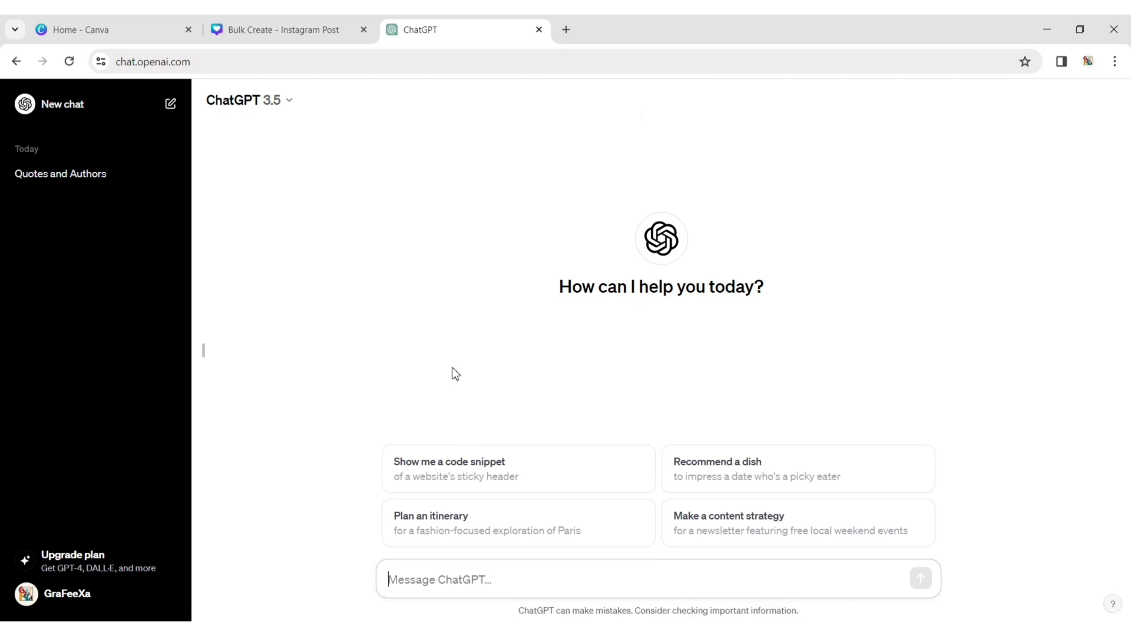
# Ask ChatGPT for 100 quotes with their authors in a table
pyautogui.write('100')
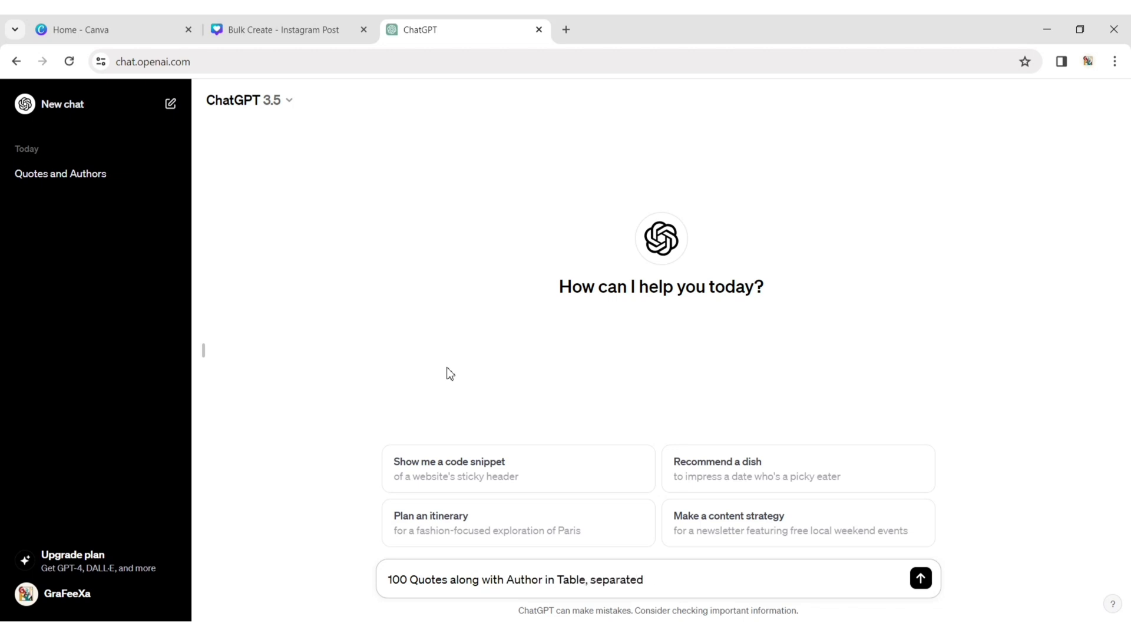
pyautogui.click(921, 579)
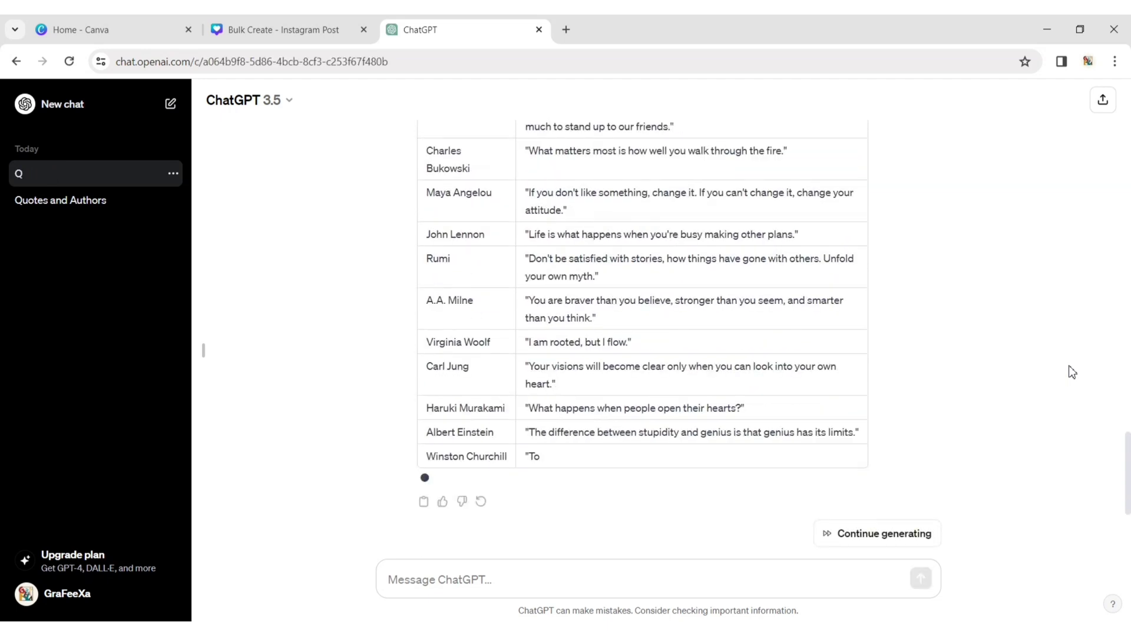
# Let ChatGPT finish the quotes table and drag-select the whole table
pyautogui.click(868, 536)
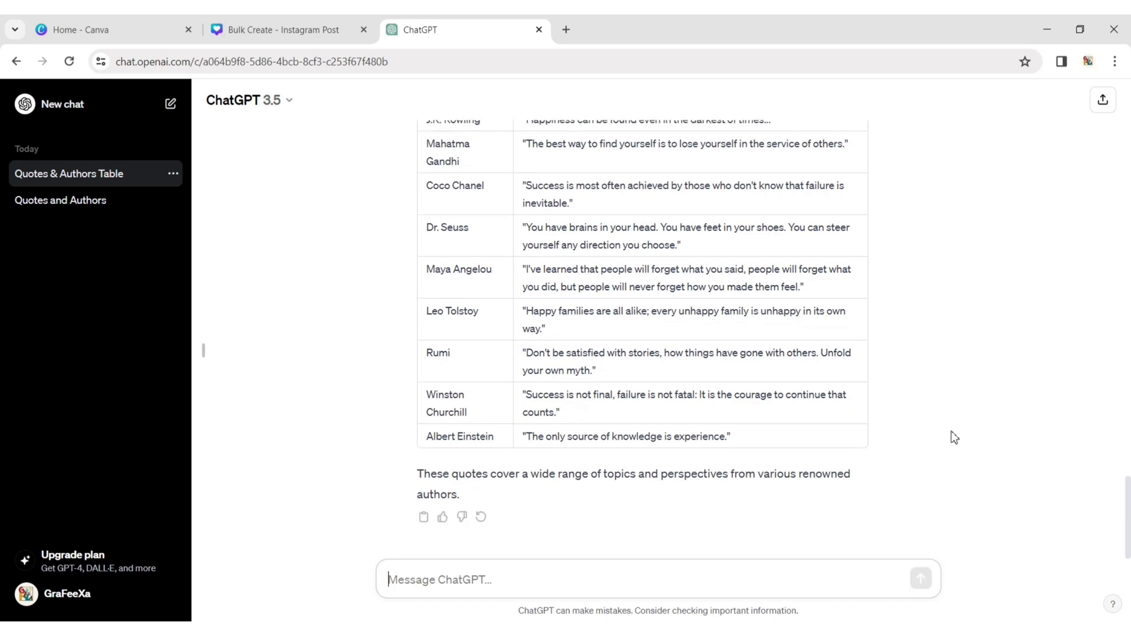
pyautogui.scroll(20, 933, 405)
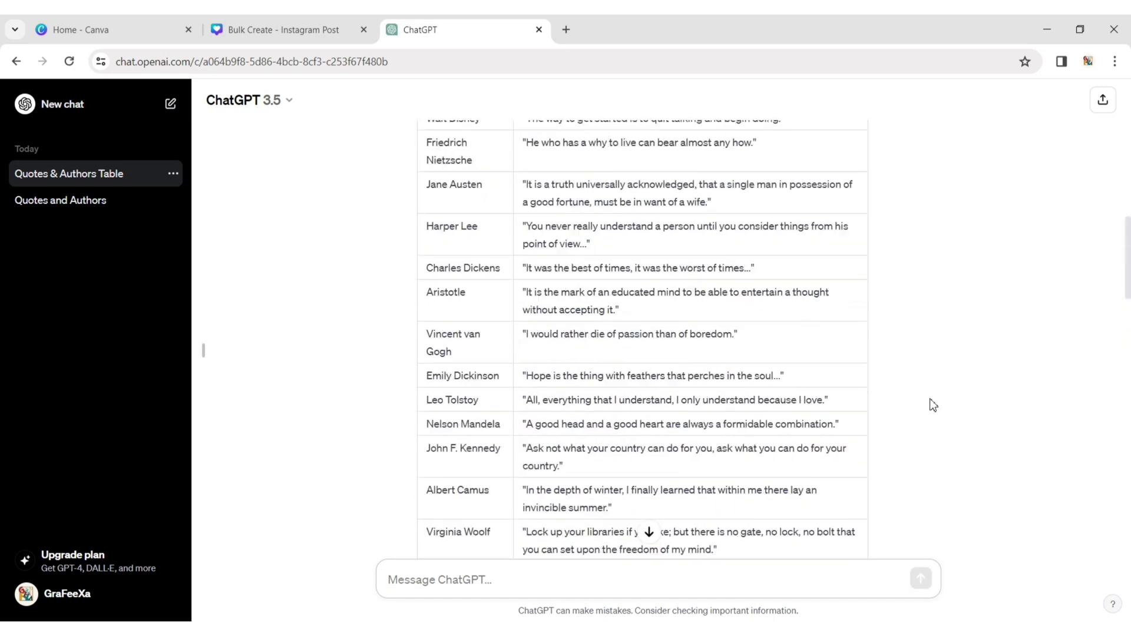
pyautogui.scroll(1, 932, 405)
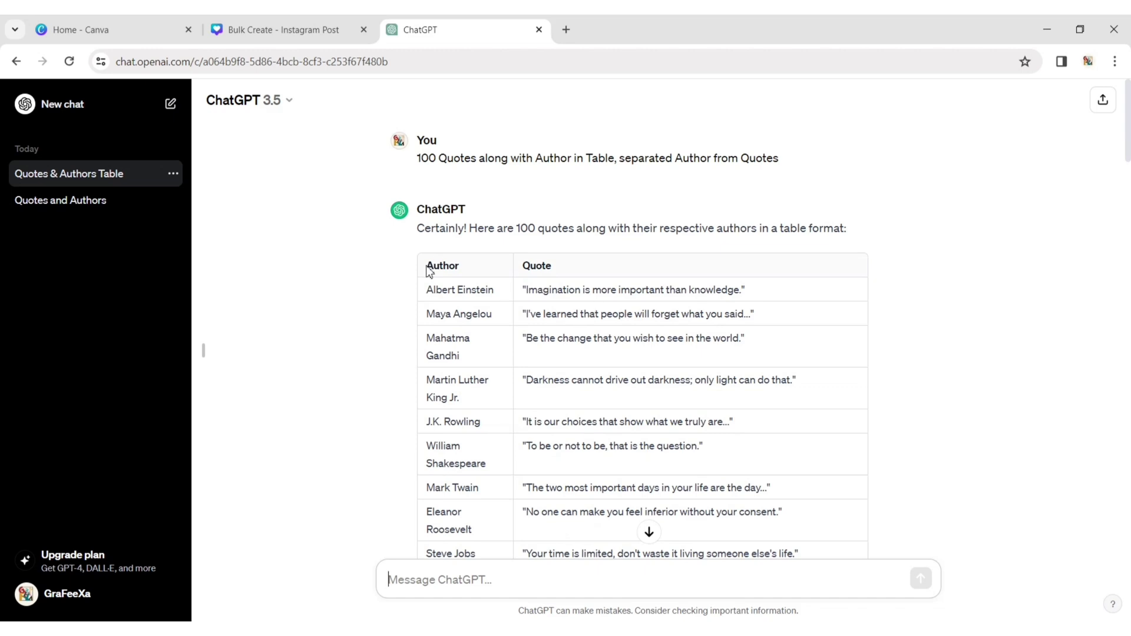
pyautogui.moveTo(432, 262); pyautogui.dragTo(733, 438)
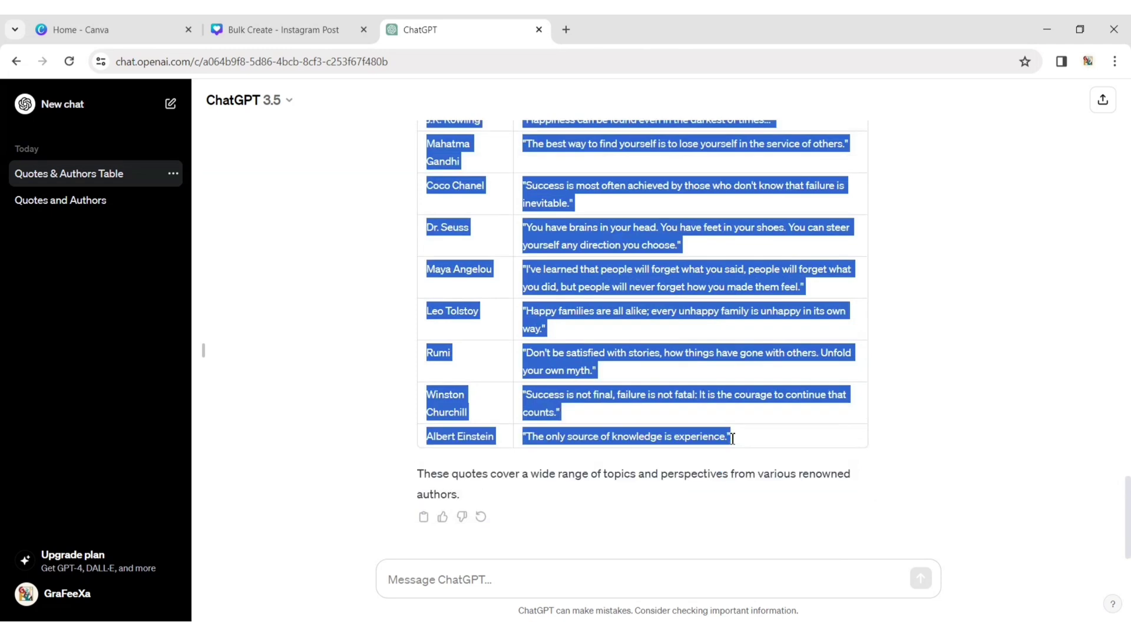
# Back in Canva, find and open the Bulk create app
pyautogui.click(302, 27)
pyautogui.click(28, 516)
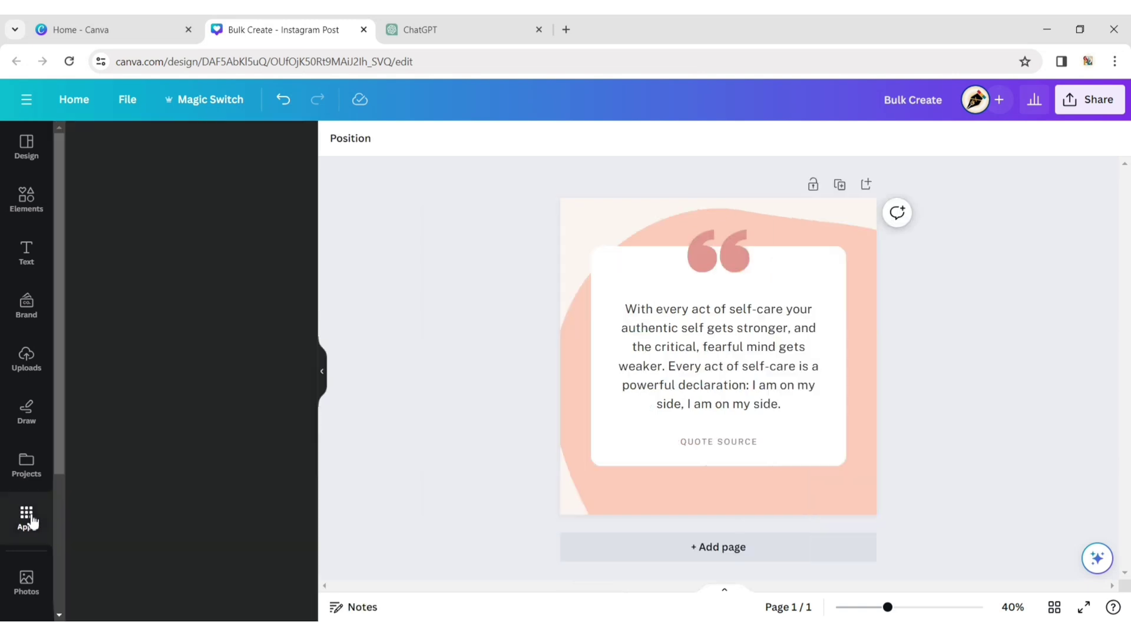
pyautogui.write('B')
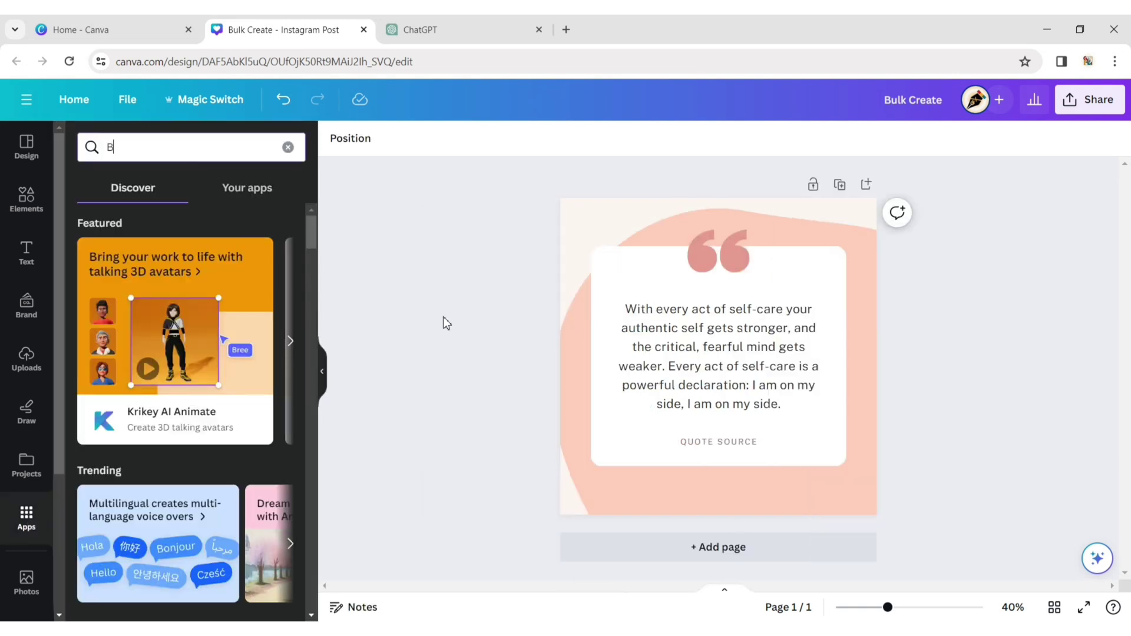
pyautogui.write('ulk')
pyautogui.press('Return')
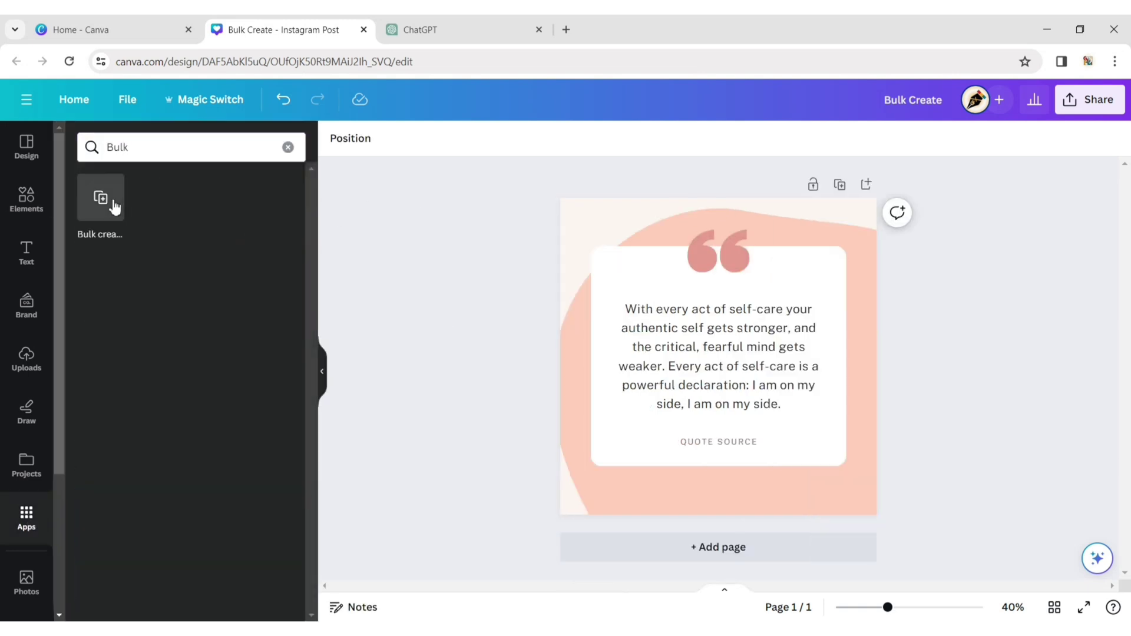
pyautogui.click(114, 206)
# Enter data manually and delete both sample rows plus the Name and Email columns
pyautogui.click(174, 452)
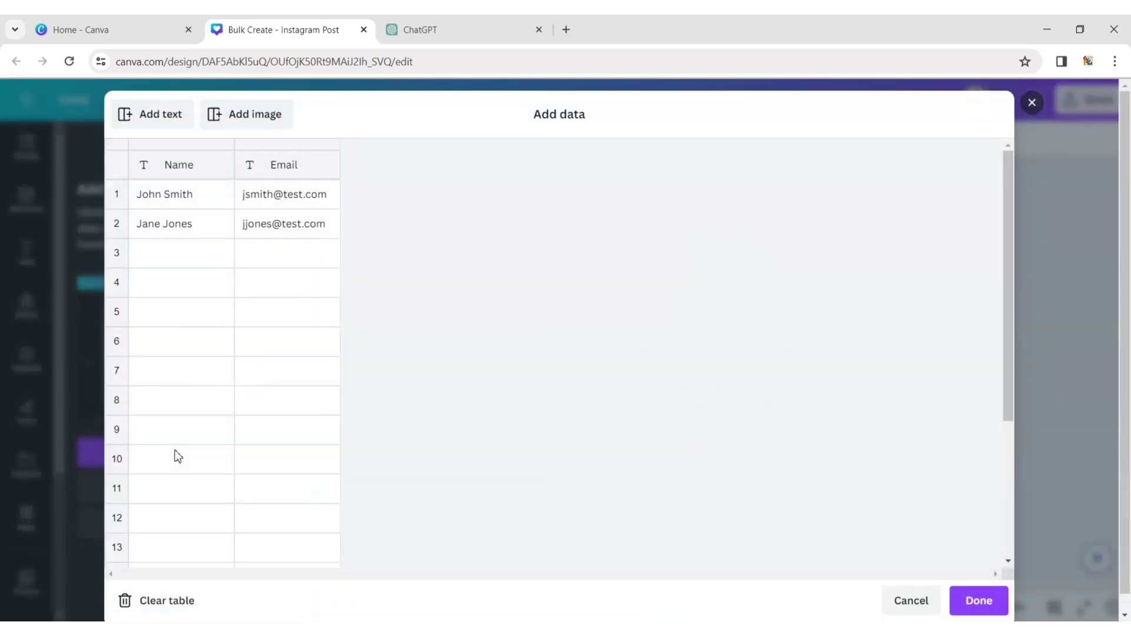
pyautogui.click(329, 194)
pyautogui.press('Escape')
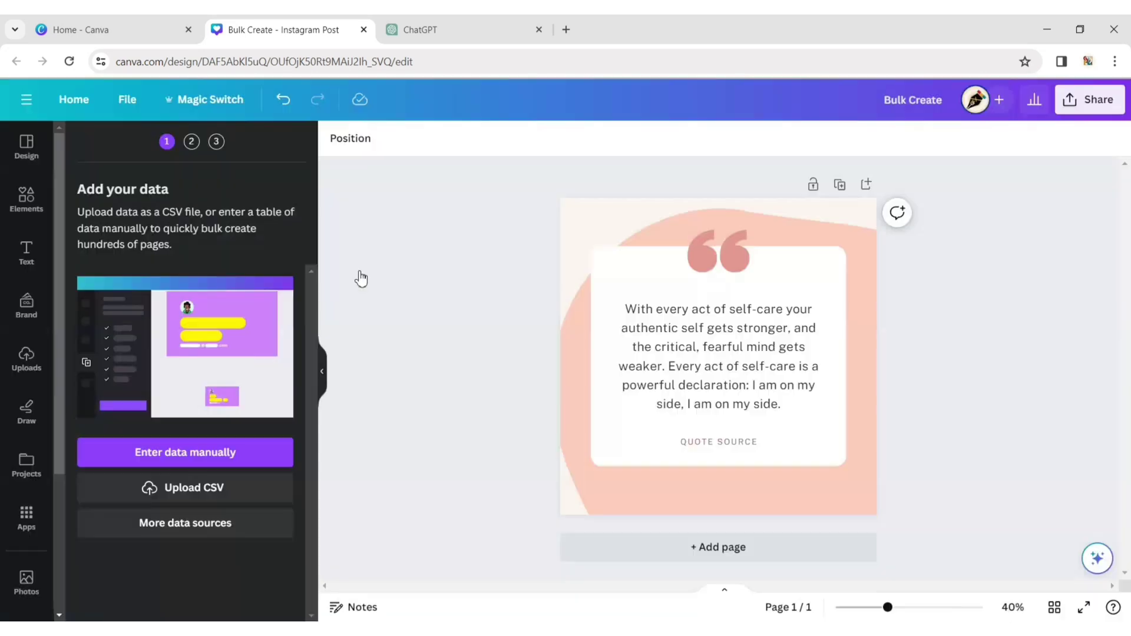
pyautogui.rightClick(328, 195)
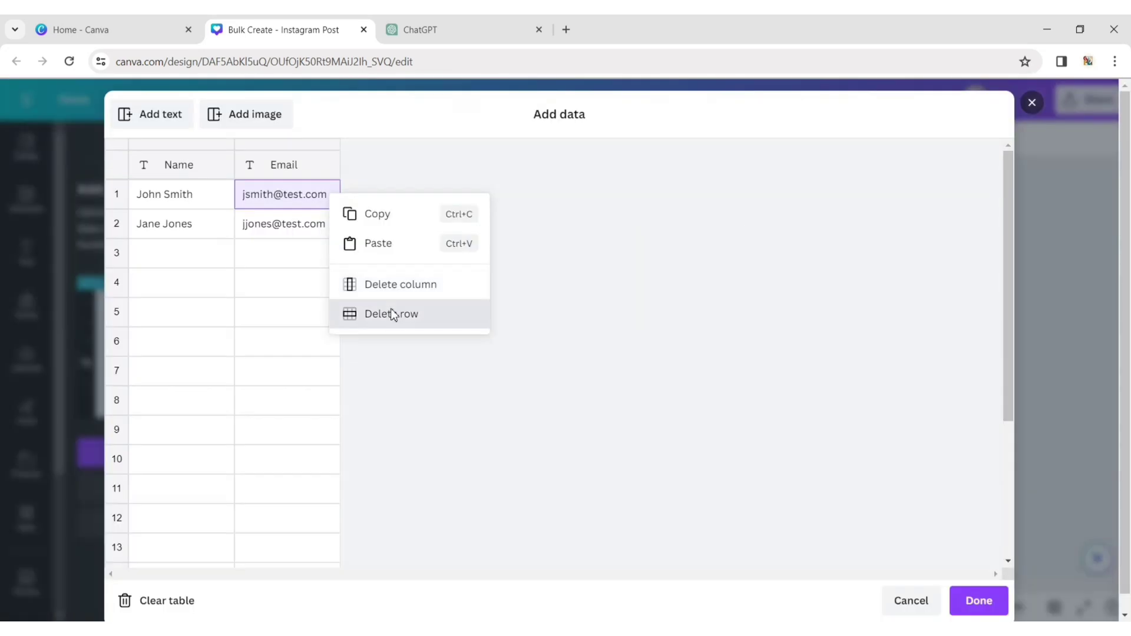
pyautogui.click(392, 313)
pyautogui.rightClick(312, 188)
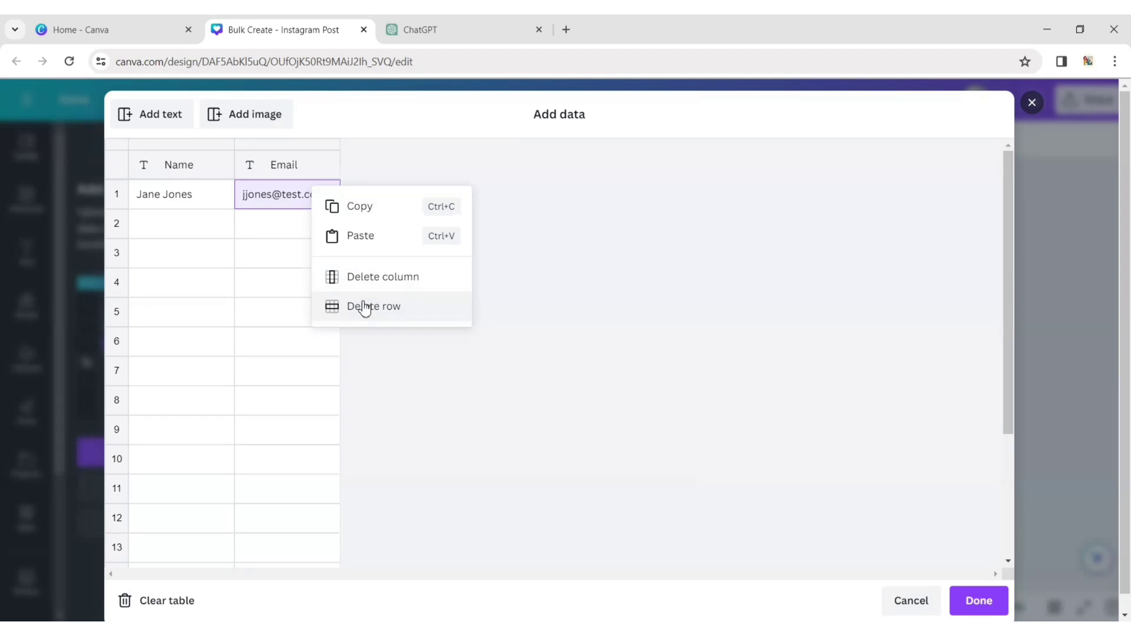
pyautogui.click(364, 308)
pyautogui.rightClick(295, 171)
pyautogui.click(318, 260)
pyautogui.rightClick(191, 165)
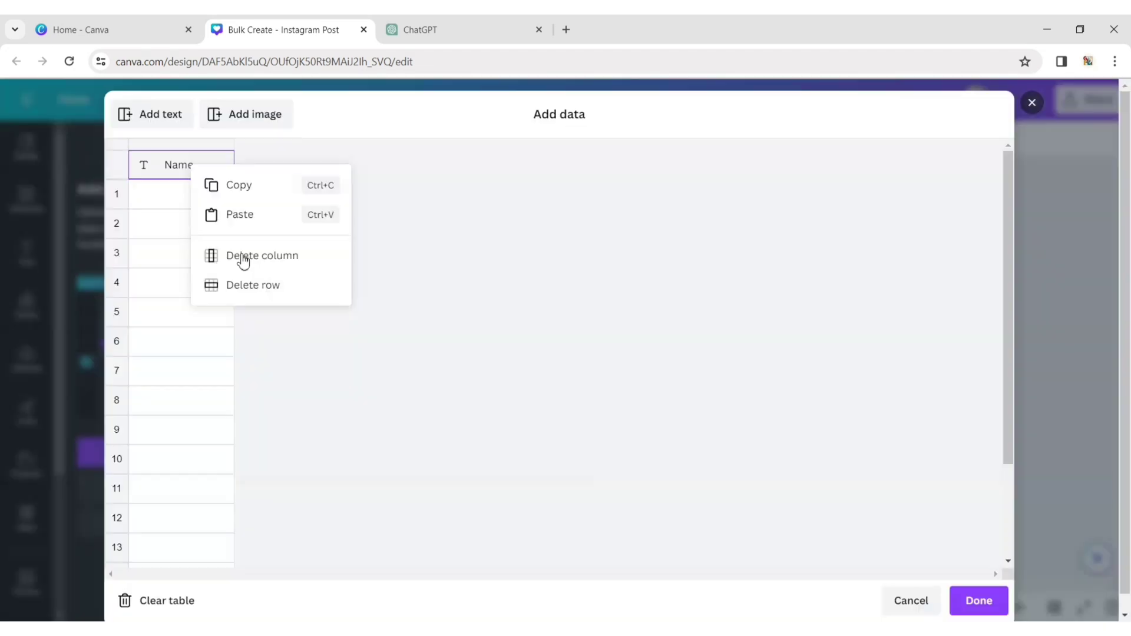
pyautogui.click(243, 258)
# Paste the ChatGPT author and quote table and confirm the data
pyautogui.rightClick(177, 172)
pyautogui.click(143, 162)
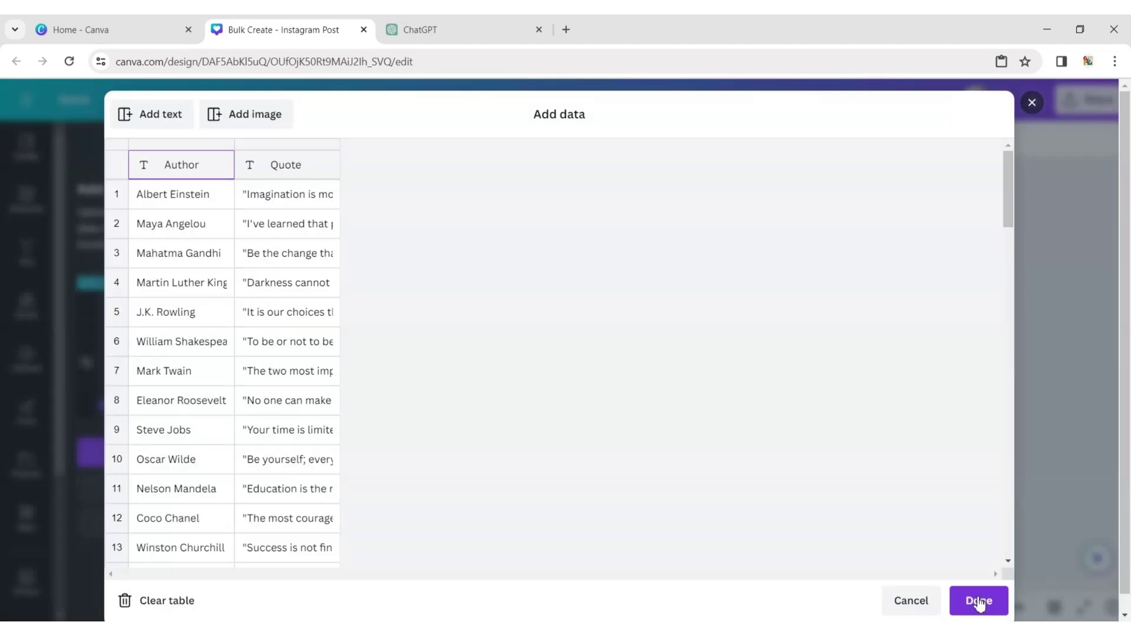
pyautogui.click(978, 601)
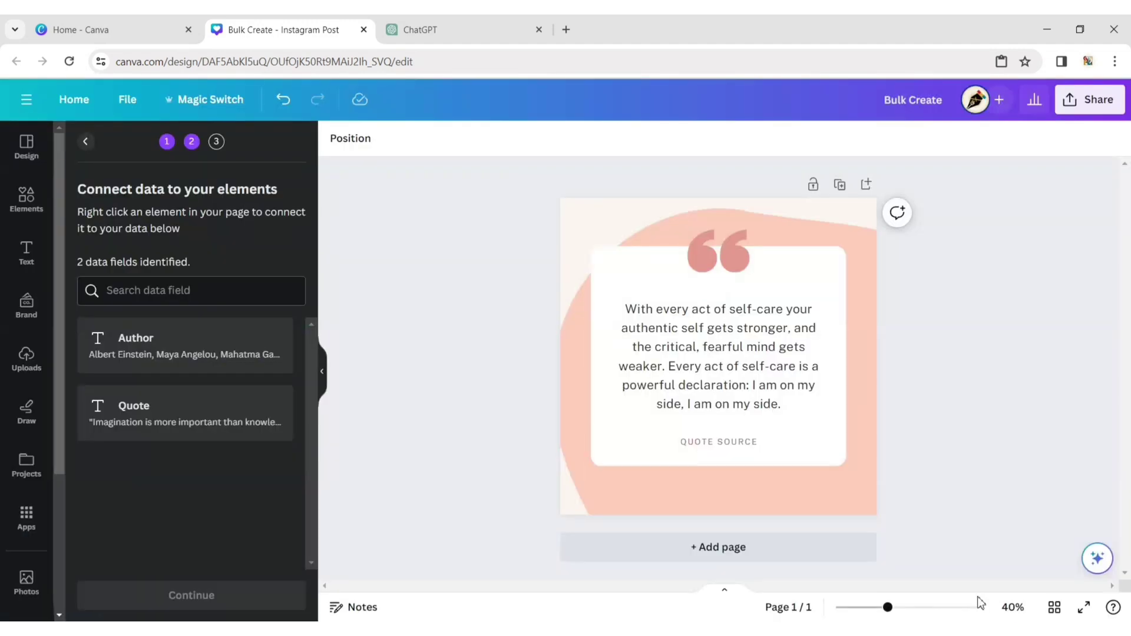
# Connect the quote text to the Quote data field
pyautogui.click(713, 352)
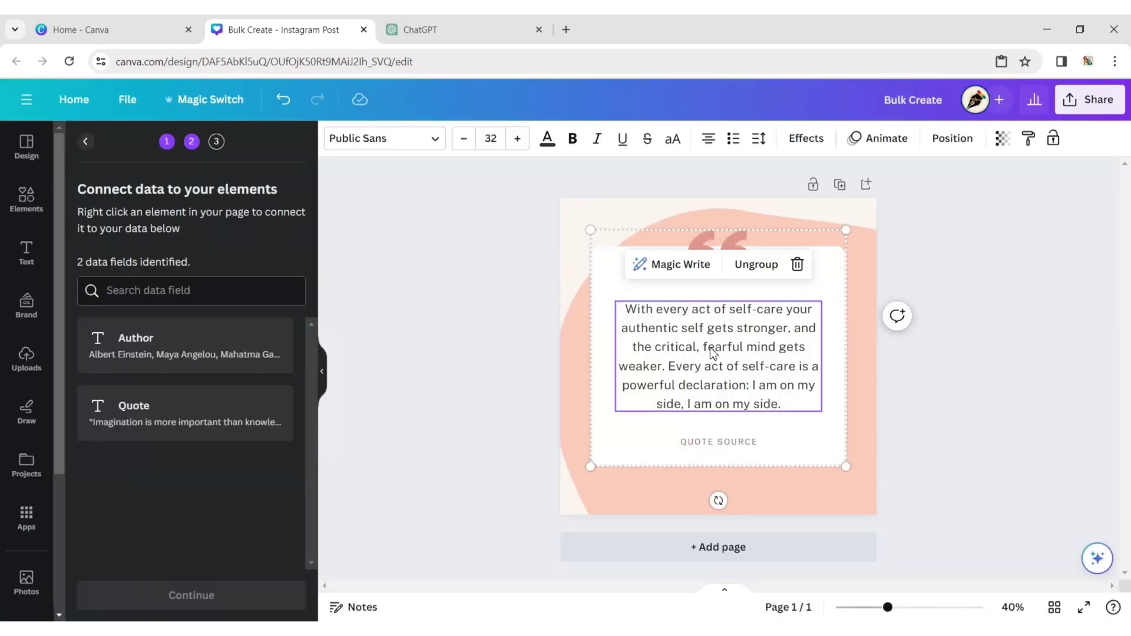
pyautogui.rightClick(713, 352)
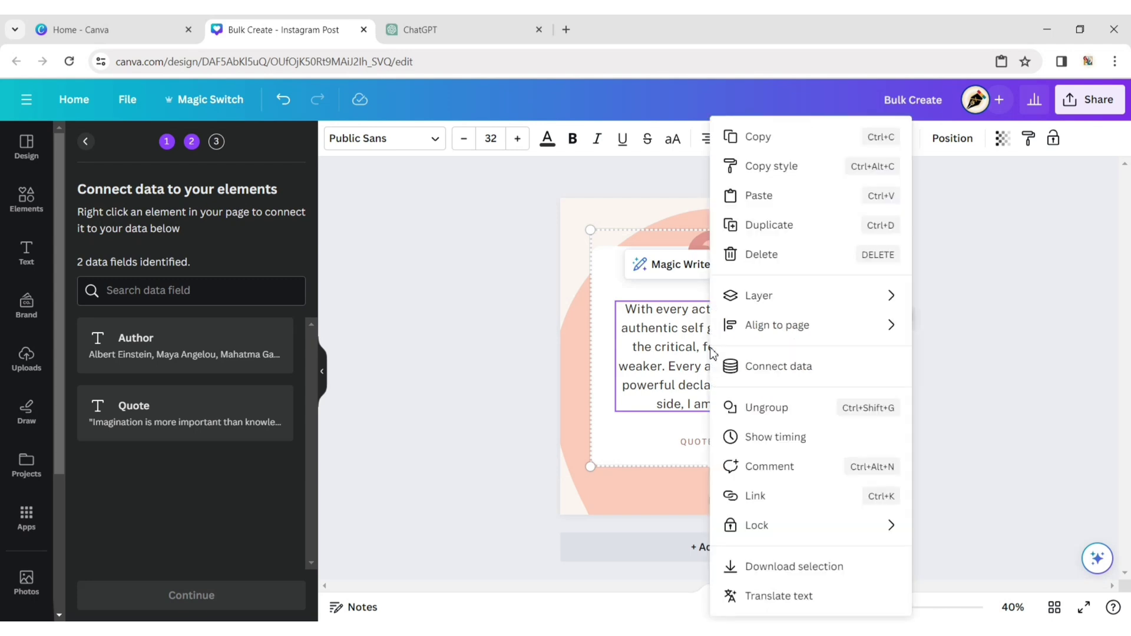
pyautogui.click(773, 370)
pyautogui.click(788, 473)
# Connect the quote source line to the Author data field
pyautogui.click(729, 443)
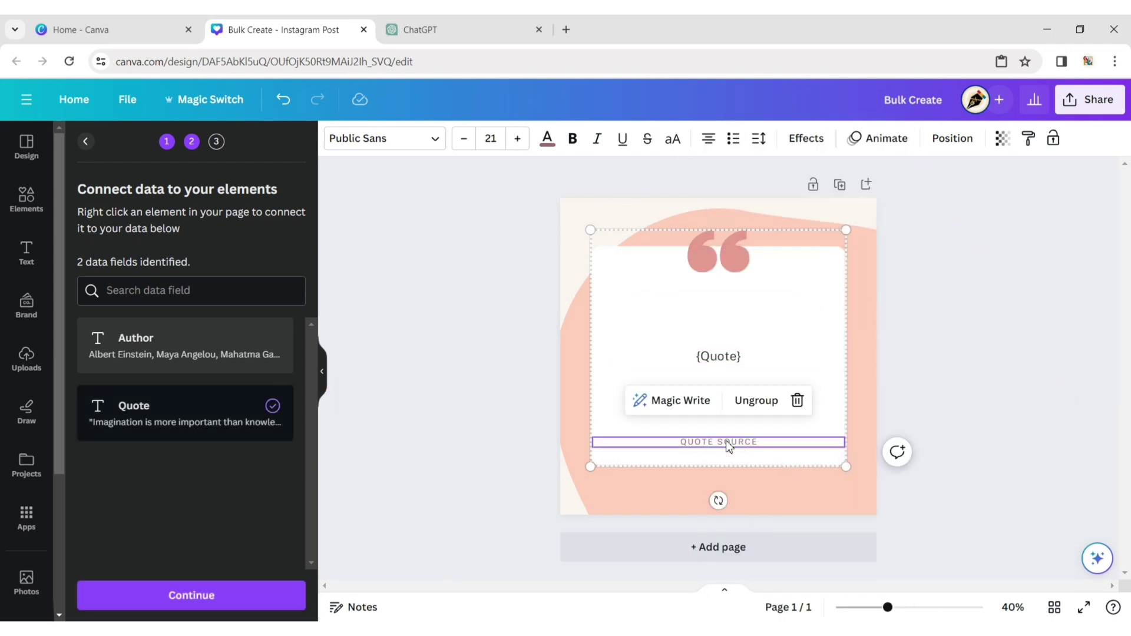
pyautogui.rightClick(729, 446)
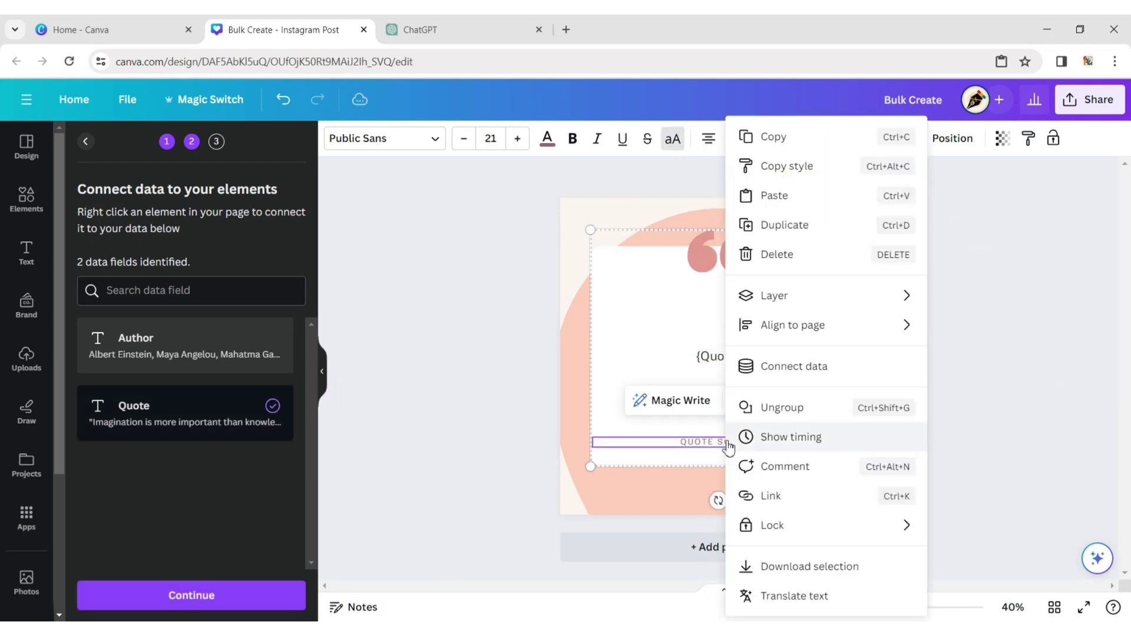
pyautogui.click(787, 371)
pyautogui.click(777, 506)
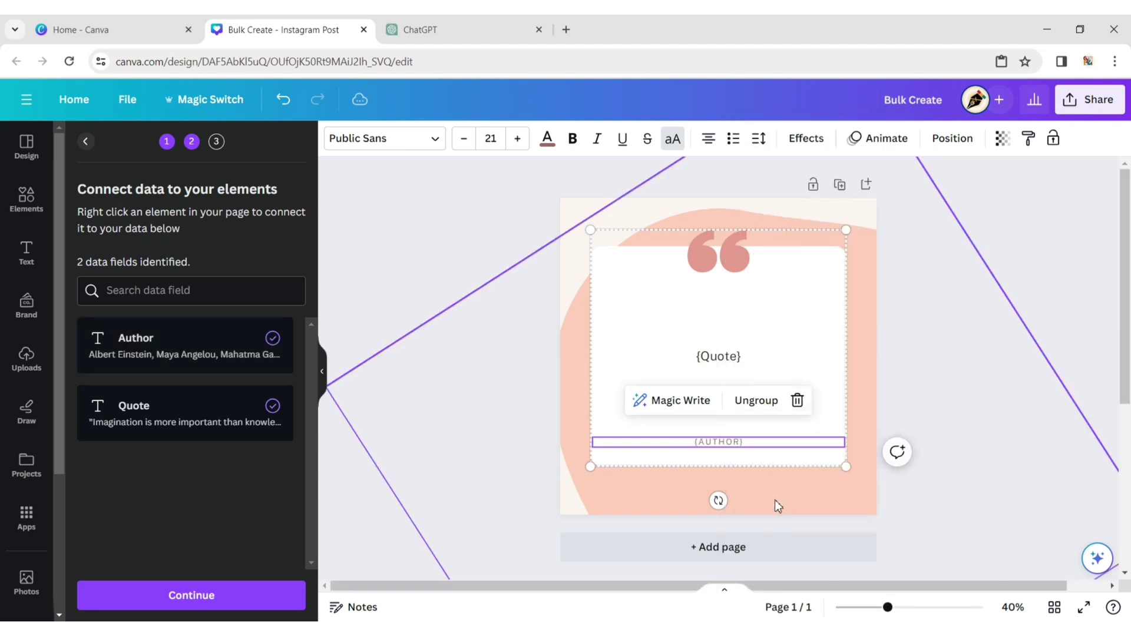
pyautogui.click(915, 296)
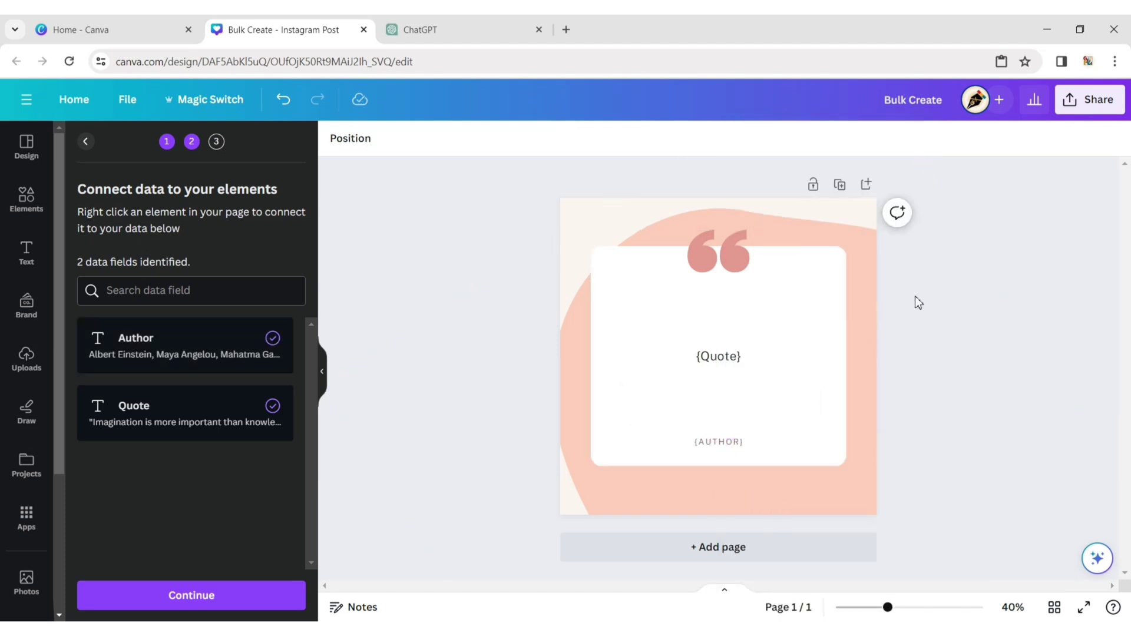
# Generate the 75 quote designs, hide the side panel and view pages in Grid view
pyautogui.click(194, 602)
pyautogui.click(199, 597)
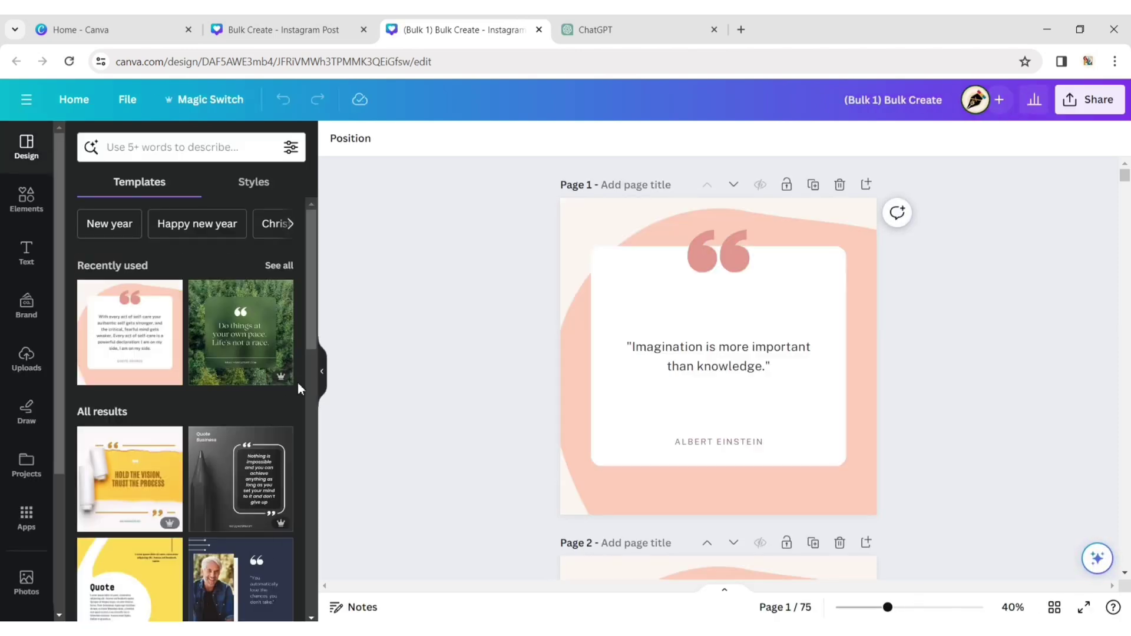
pyautogui.click(322, 371)
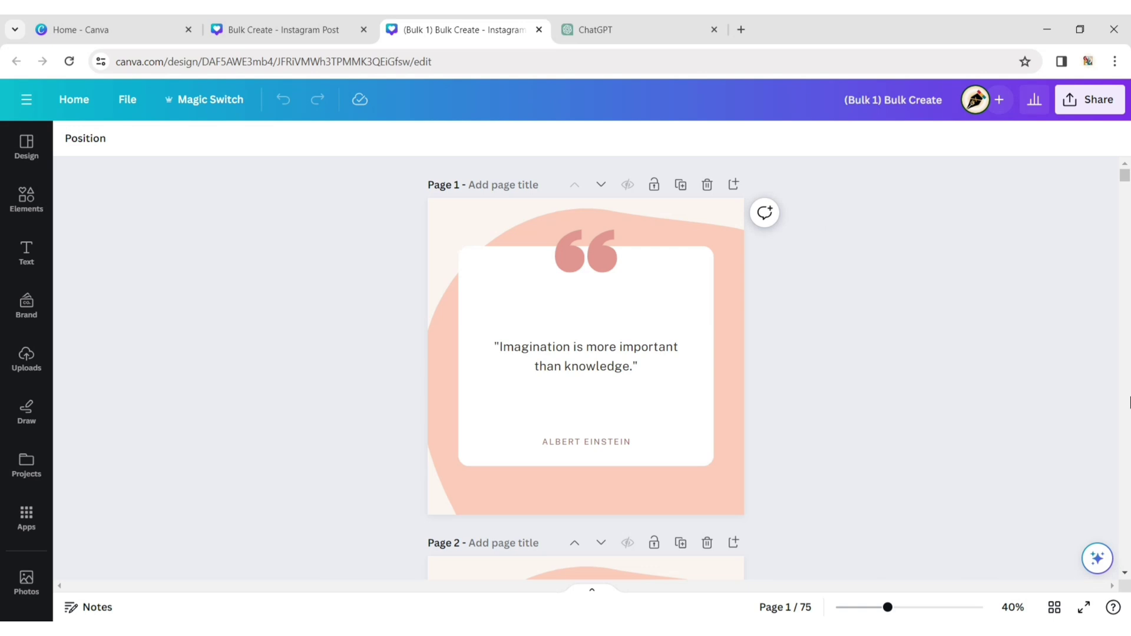
pyautogui.click(1055, 607)
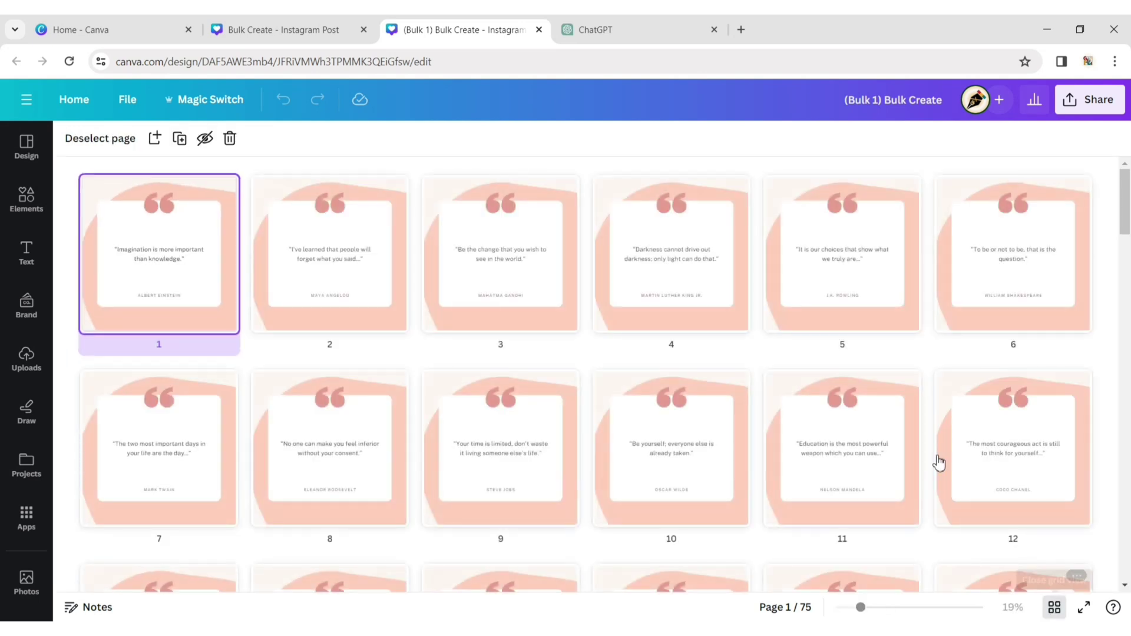
# Restyle page 2 with a brown colour and font combination from Design > Styles
pyautogui.click(385, 190)
pyautogui.click(25, 150)
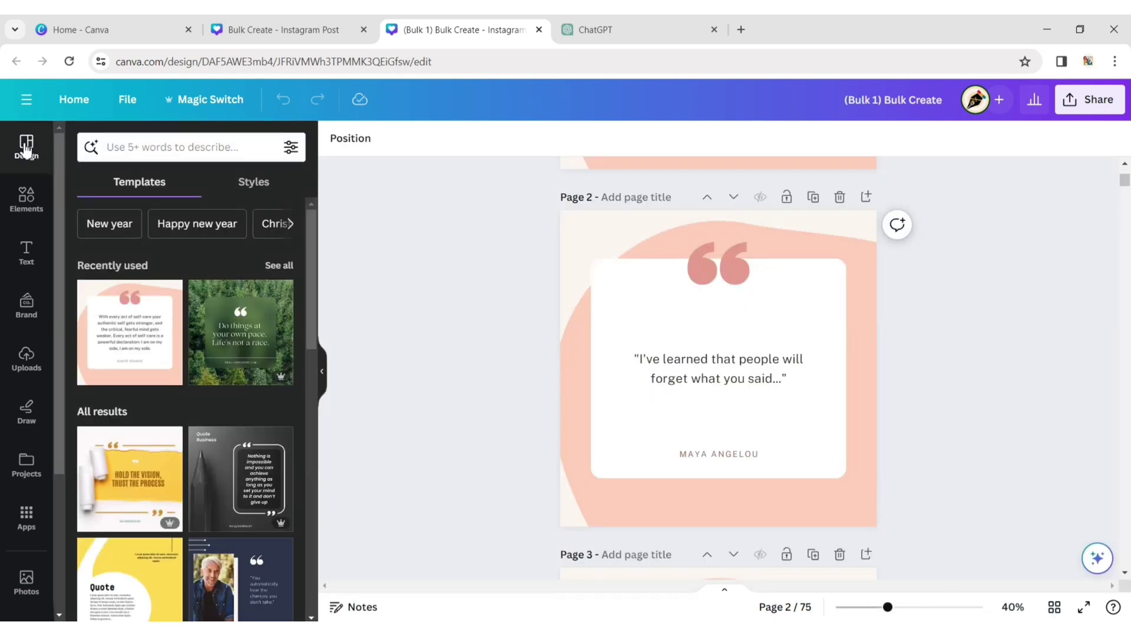
pyautogui.click(234, 184)
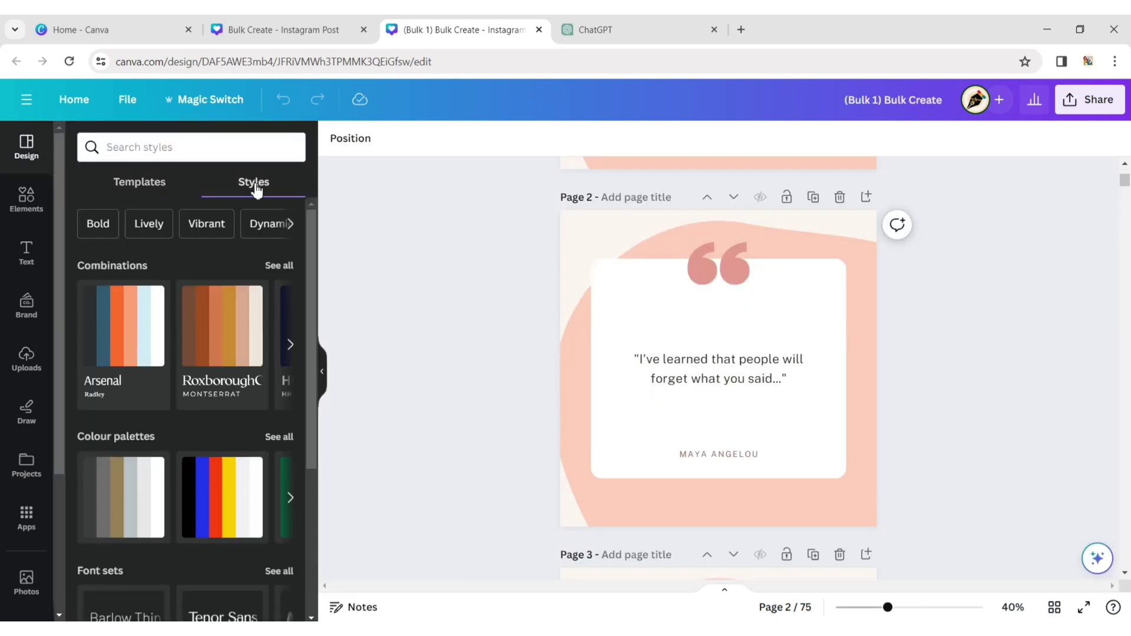
pyautogui.click(277, 266)
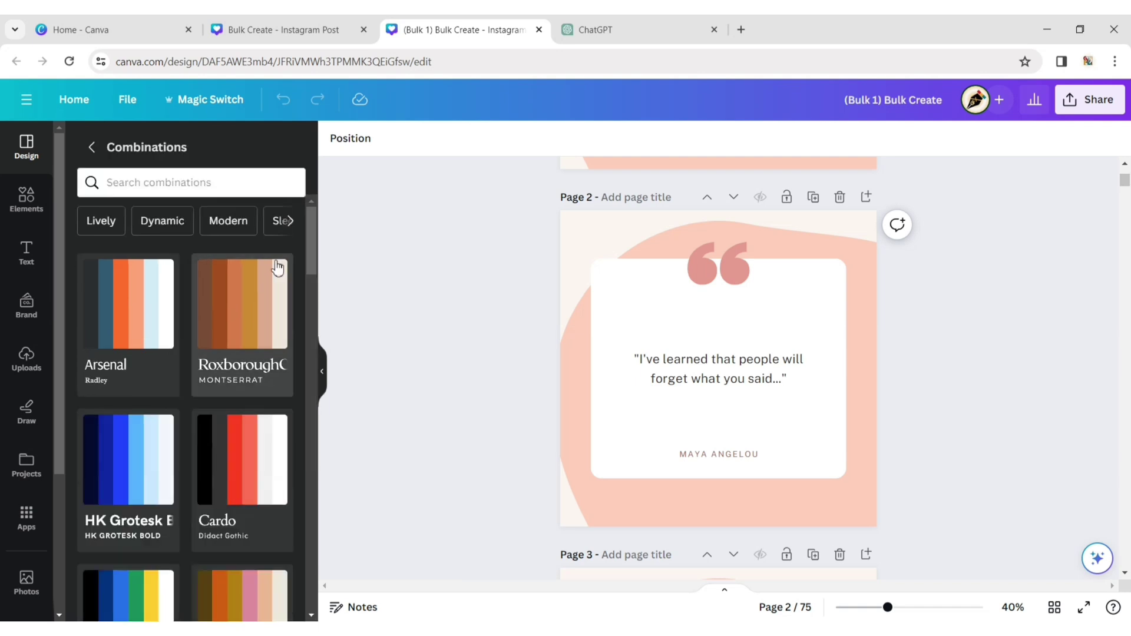
pyautogui.click(238, 316)
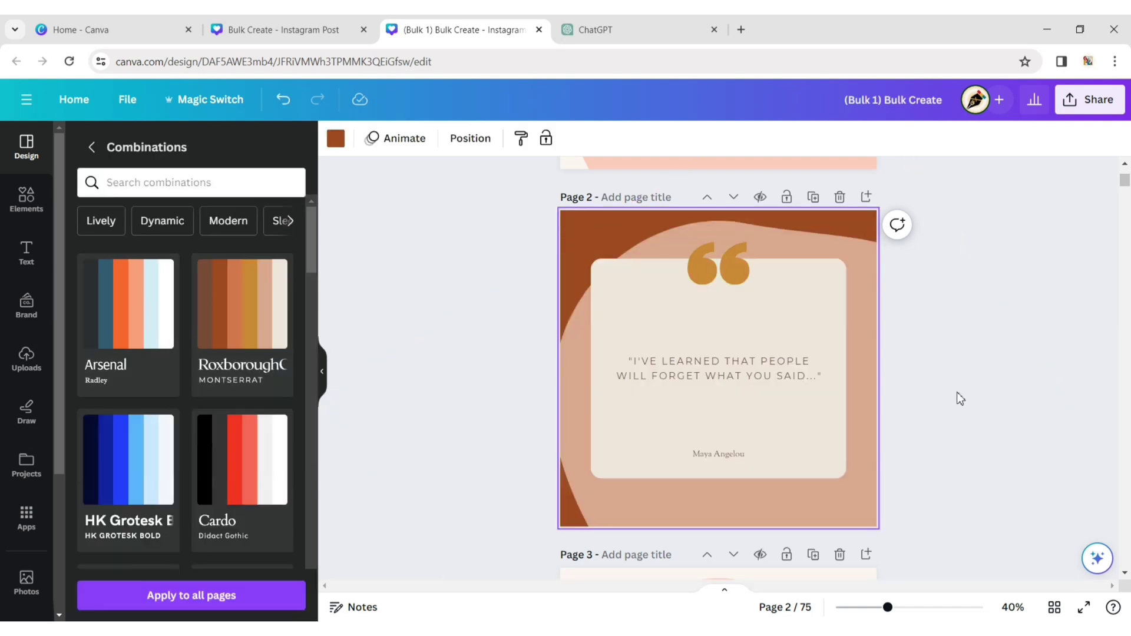
# Apply the Arsenal combination to page 3 and Cardo, then Archivo Black, to page 4
pyautogui.scroll(-5, 961, 399)
pyautogui.click(129, 318)
pyautogui.scroll(-5, 894, 367)
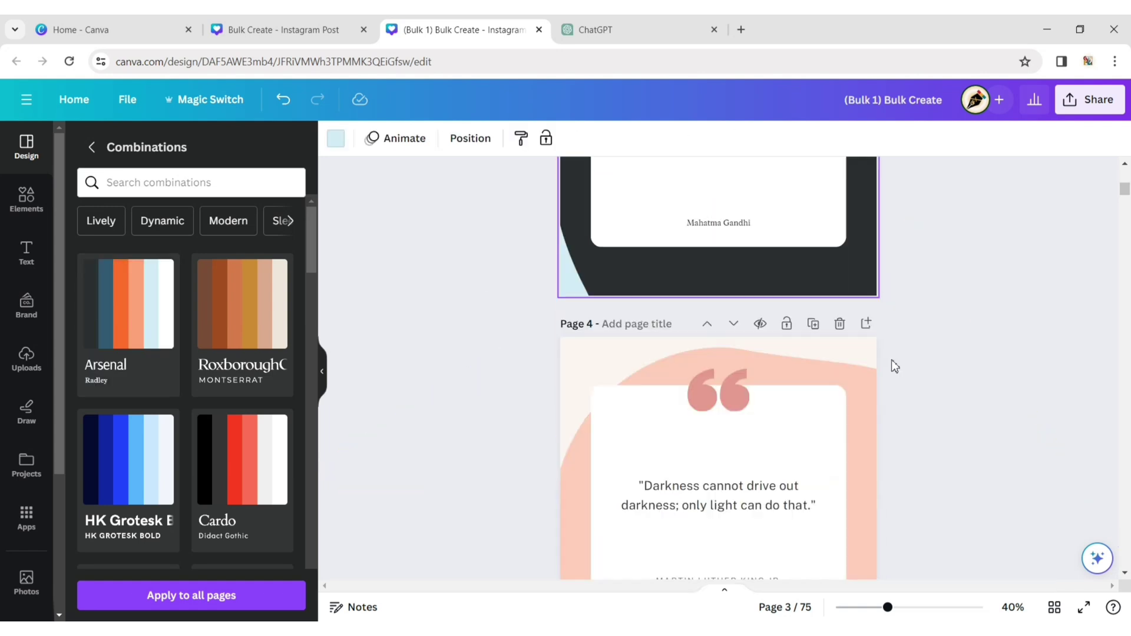
pyautogui.click(813, 363)
pyautogui.scroll(-3, 439, 292)
pyautogui.scroll(3, 331, 376)
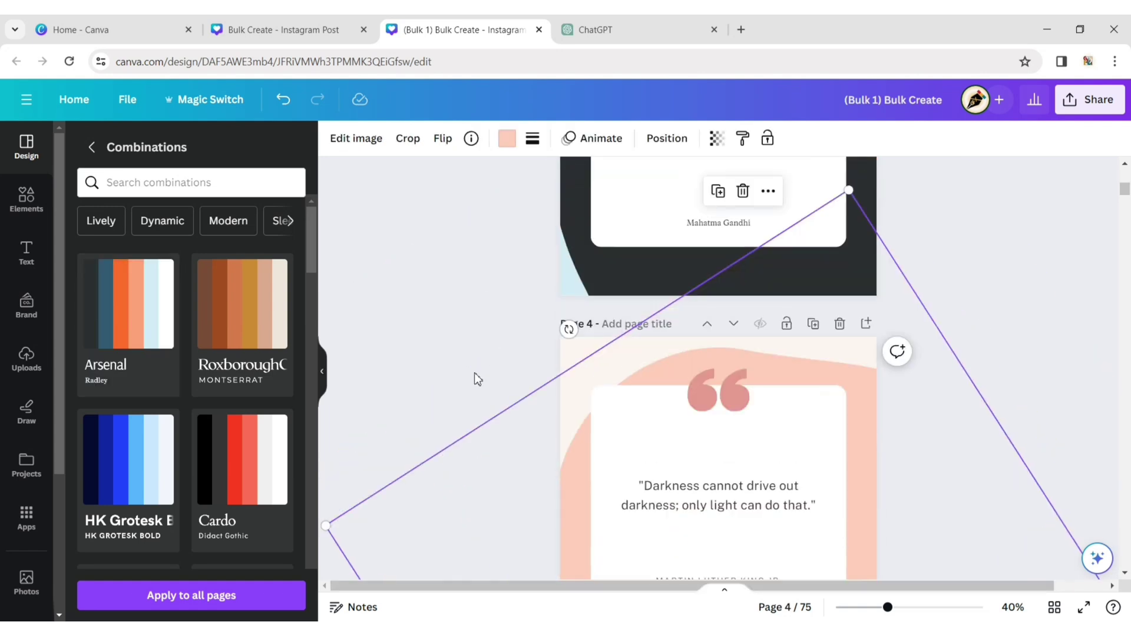
pyautogui.scroll(-2, 854, 289)
pyautogui.click(1004, 248)
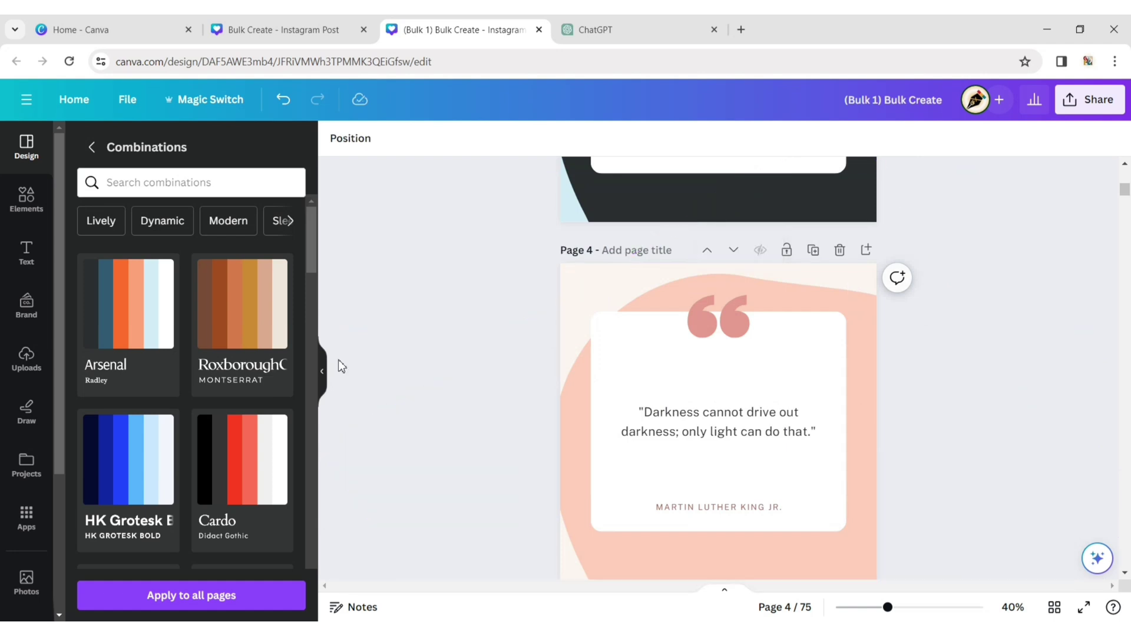
pyautogui.click(576, 277)
pyautogui.click(244, 464)
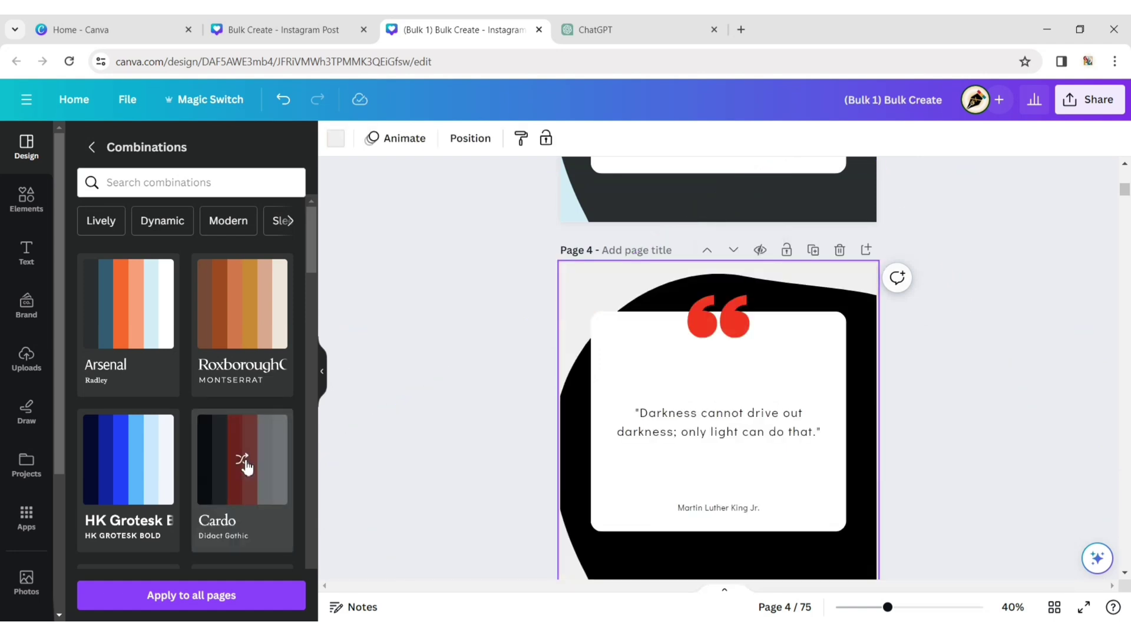
pyautogui.scroll(-3, 246, 467)
pyautogui.click(153, 452)
# Recolour page 5 in red, yellow and blue, and give page 6 the Quattrocento combination
pyautogui.scroll(-3, 460, 357)
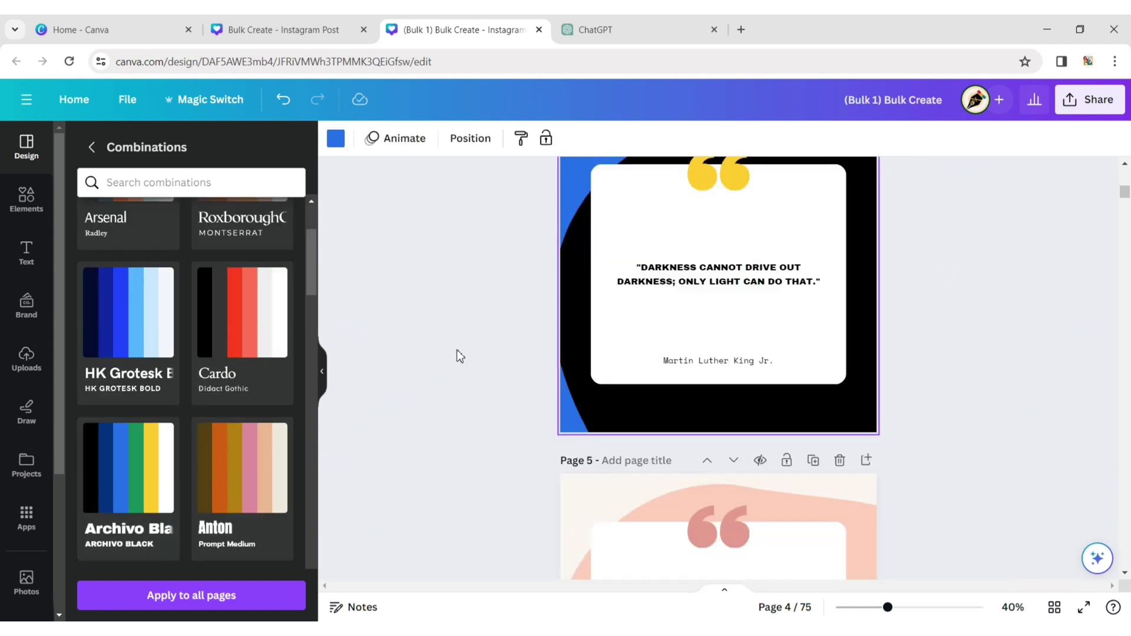
pyautogui.scroll(-3, 457, 349)
pyautogui.click(567, 266)
pyautogui.scroll(-5, 200, 383)
pyautogui.click(219, 465)
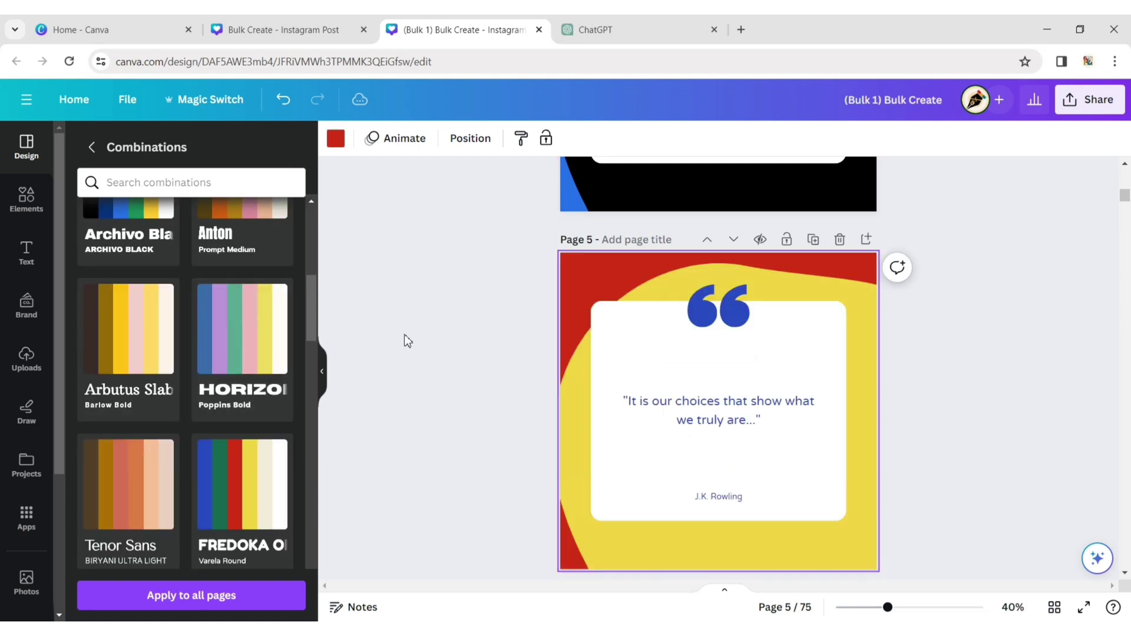
pyautogui.scroll(-5, 404, 335)
pyautogui.click(571, 259)
pyautogui.scroll(-3, 199, 285)
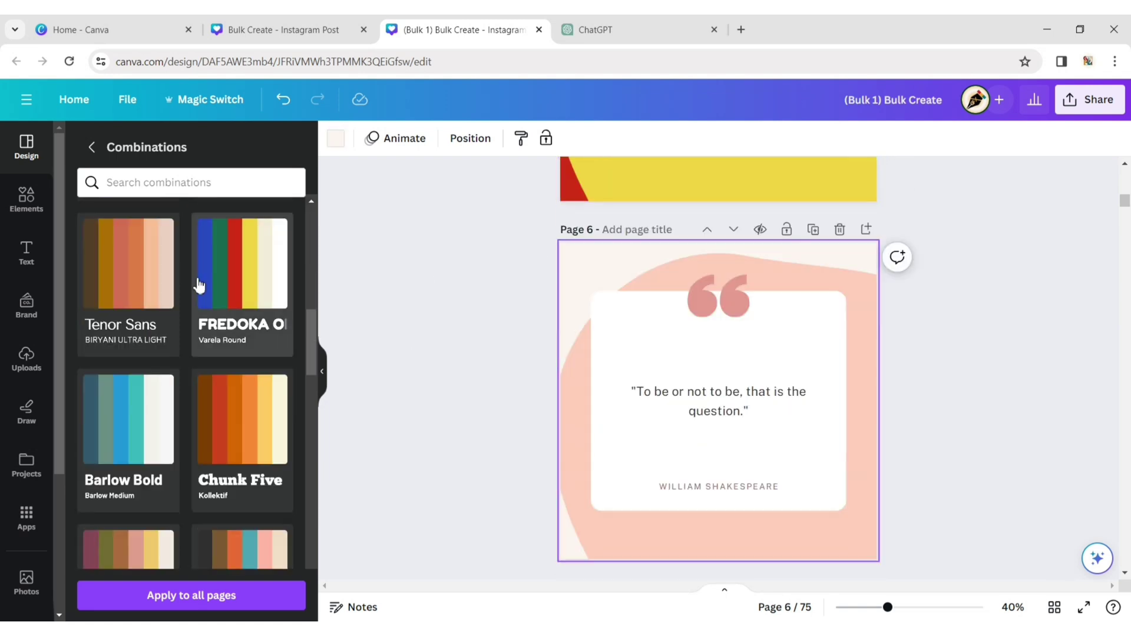
pyautogui.scroll(-3, 199, 285)
pyautogui.click(128, 354)
# Give pages 7 through 10 each a different colour and font combination
pyautogui.scroll(-5, 467, 299)
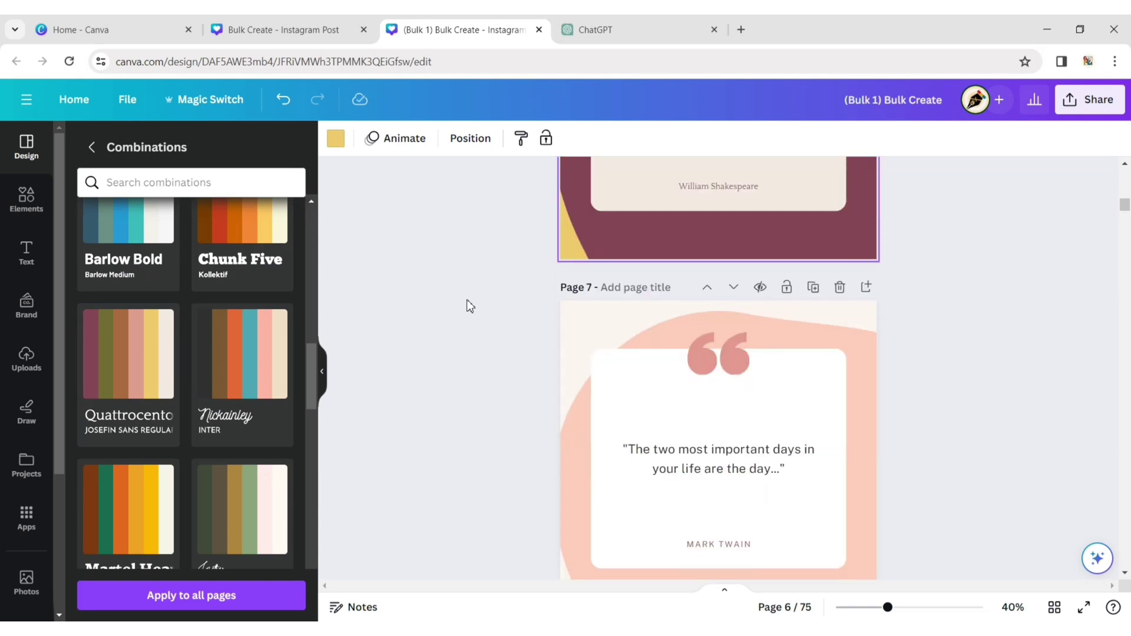
pyautogui.scroll(-5, 466, 299)
pyautogui.click(230, 383)
pyautogui.scroll(-5, 428, 298)
pyautogui.click(239, 265)
pyautogui.scroll(-5, 428, 299)
pyautogui.click(144, 397)
pyautogui.scroll(-5, 428, 298)
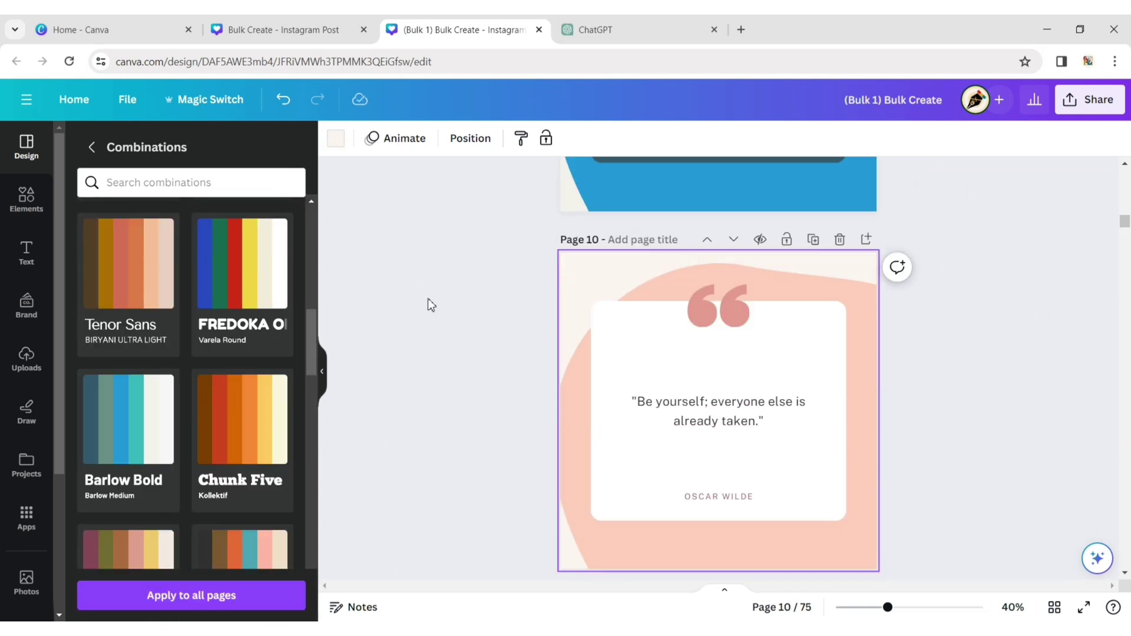
pyautogui.click(128, 265)
pyautogui.scroll(-5, 513, 298)
pyautogui.scroll(-5, 429, 307)
# Switch to colour palettes and recolour pages 13, 15, 16 and 17
pyautogui.click(91, 147)
pyautogui.click(278, 399)
pyautogui.click(259, 287)
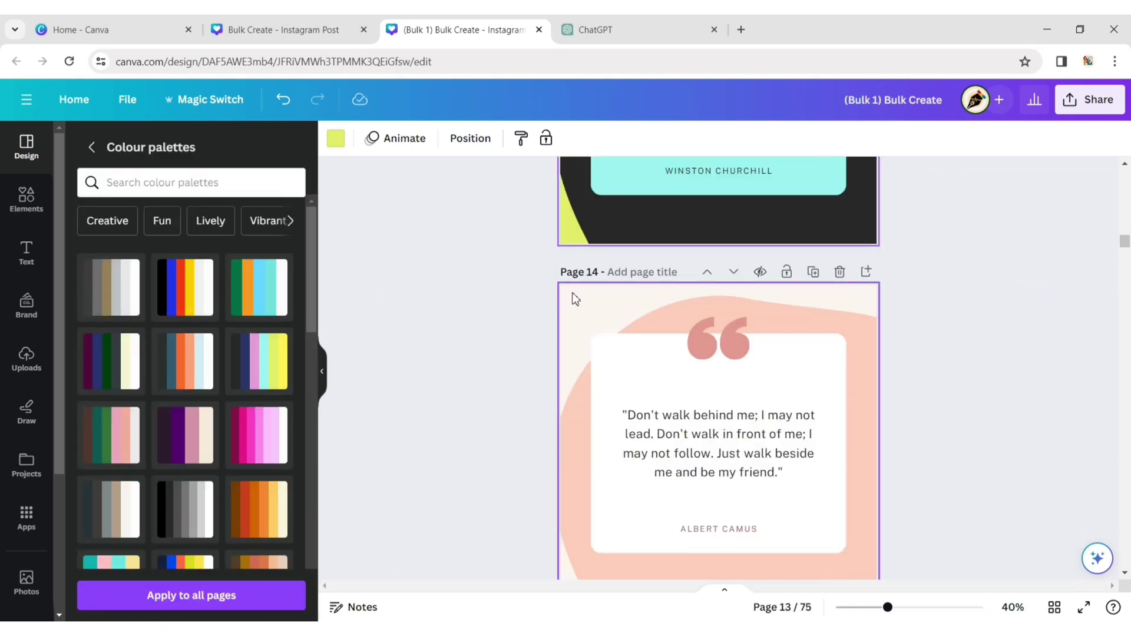
pyautogui.scroll(-5, 576, 299)
pyautogui.click(185, 366)
pyautogui.scroll(-5, 601, 371)
pyautogui.click(185, 365)
pyautogui.scroll(-3, 194, 383)
pyautogui.scroll(-5, 560, 417)
pyautogui.click(259, 375)
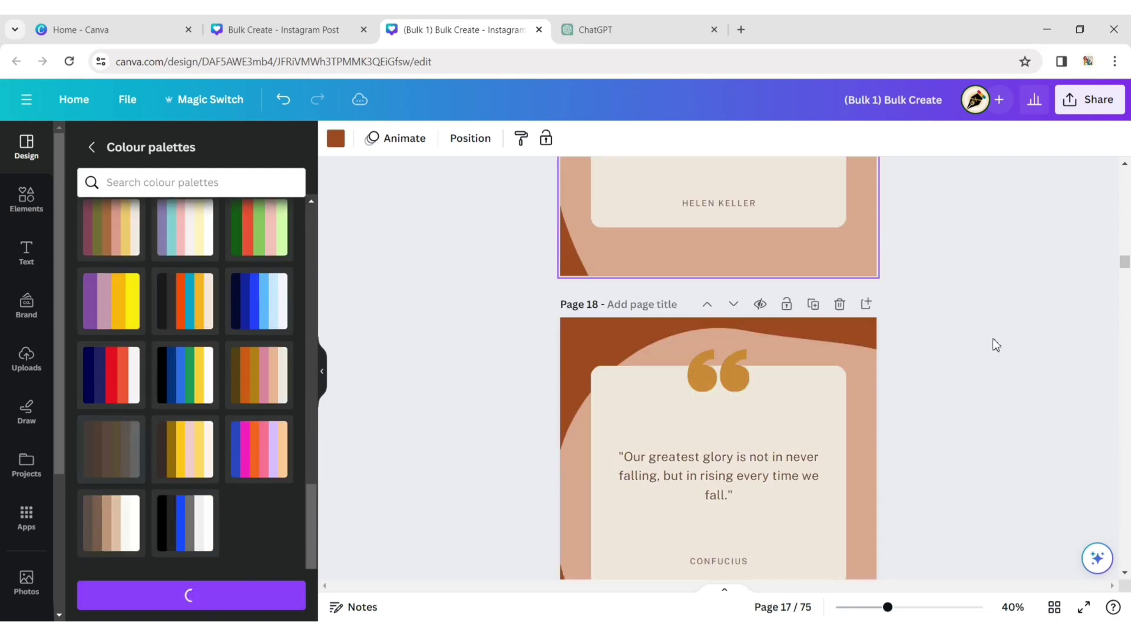
# Recolour the following pages with different palettes, then show all pages in Grid view
pyautogui.click(100, 336)
pyautogui.scroll(-5, 719, 365)
pyautogui.click(182, 374)
pyautogui.scroll(-5, 719, 366)
pyautogui.click(101, 308)
pyautogui.scroll(-10, 719, 365)
pyautogui.click(259, 374)
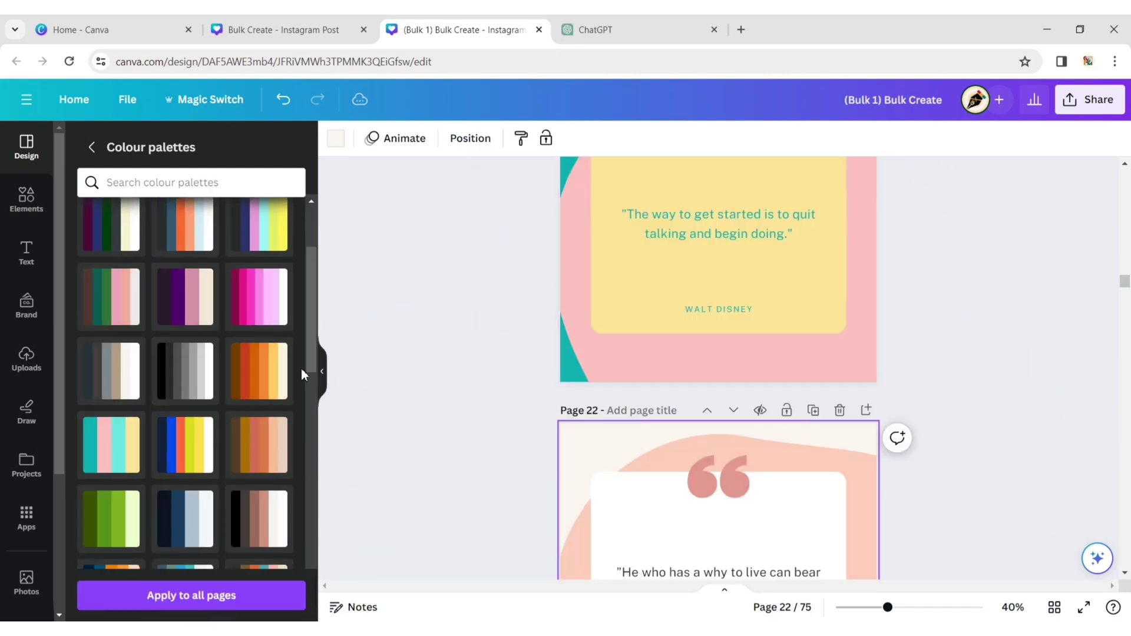
pyautogui.scroll(10, 157, 270)
pyautogui.click(321, 374)
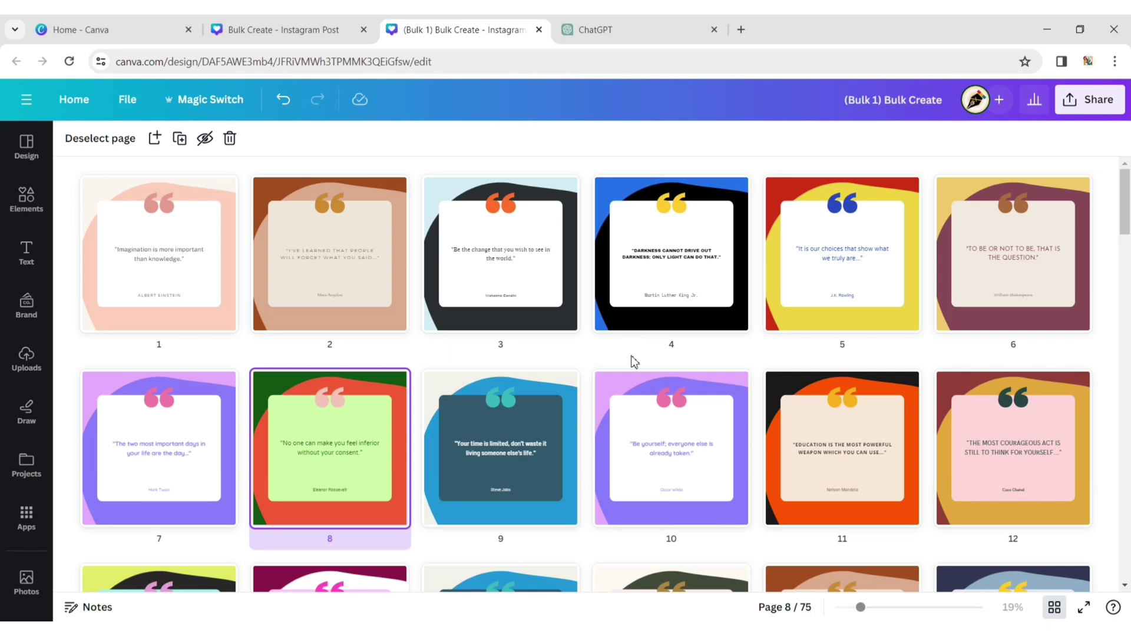
pyautogui.scroll(-3, 633, 362)
pyautogui.scroll(3, 604, 351)
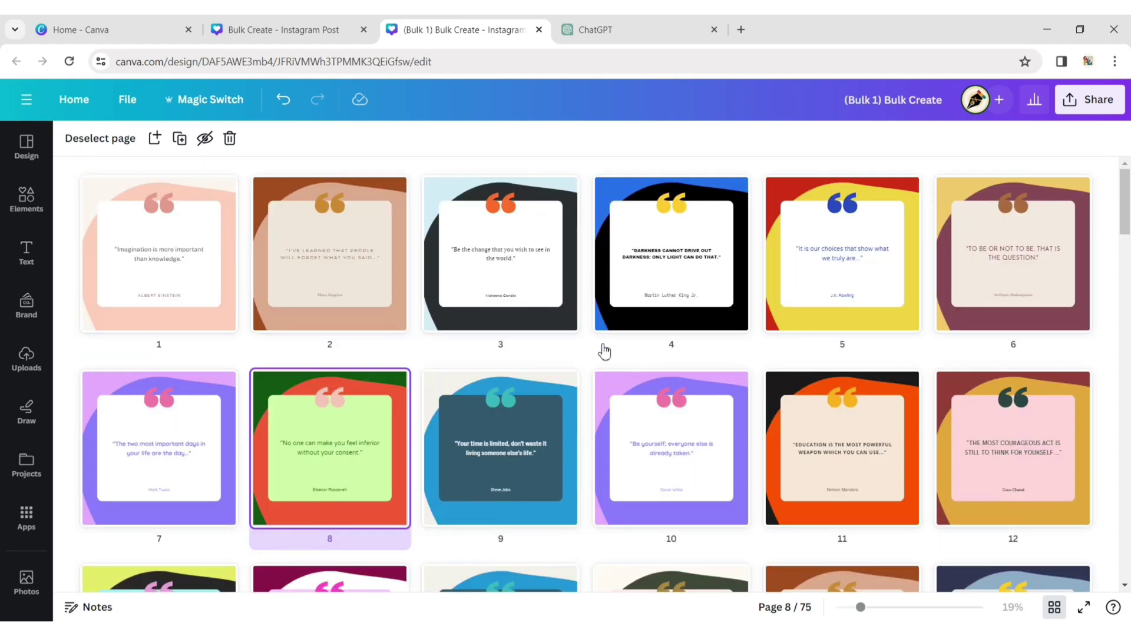